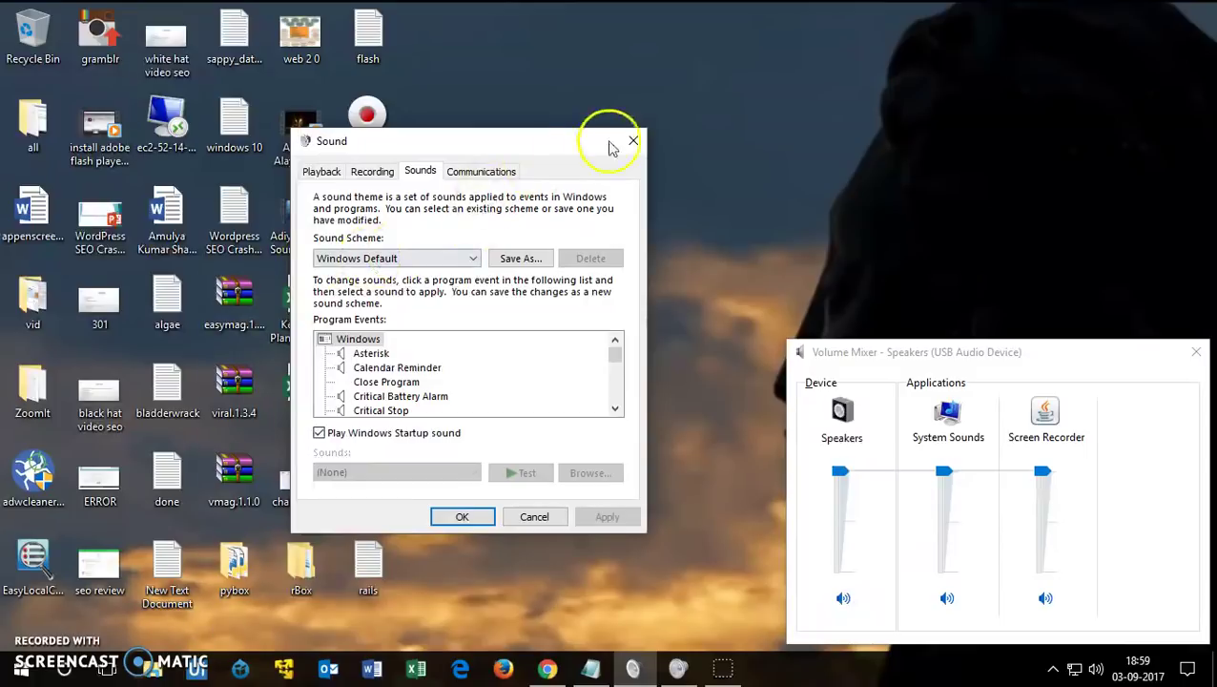
- Review the Playback, Recording, Sounds and Communications tabs of the Sound dialog, then close it
click(372, 171)
click(325, 174)
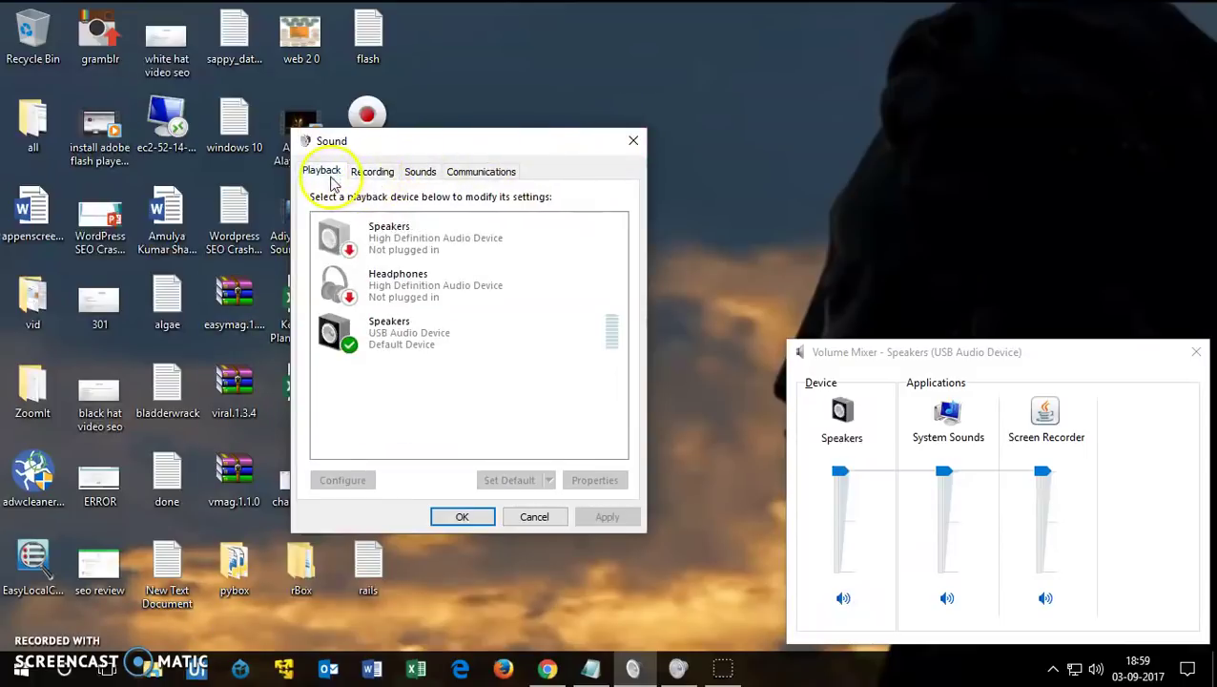
click(377, 171)
click(418, 172)
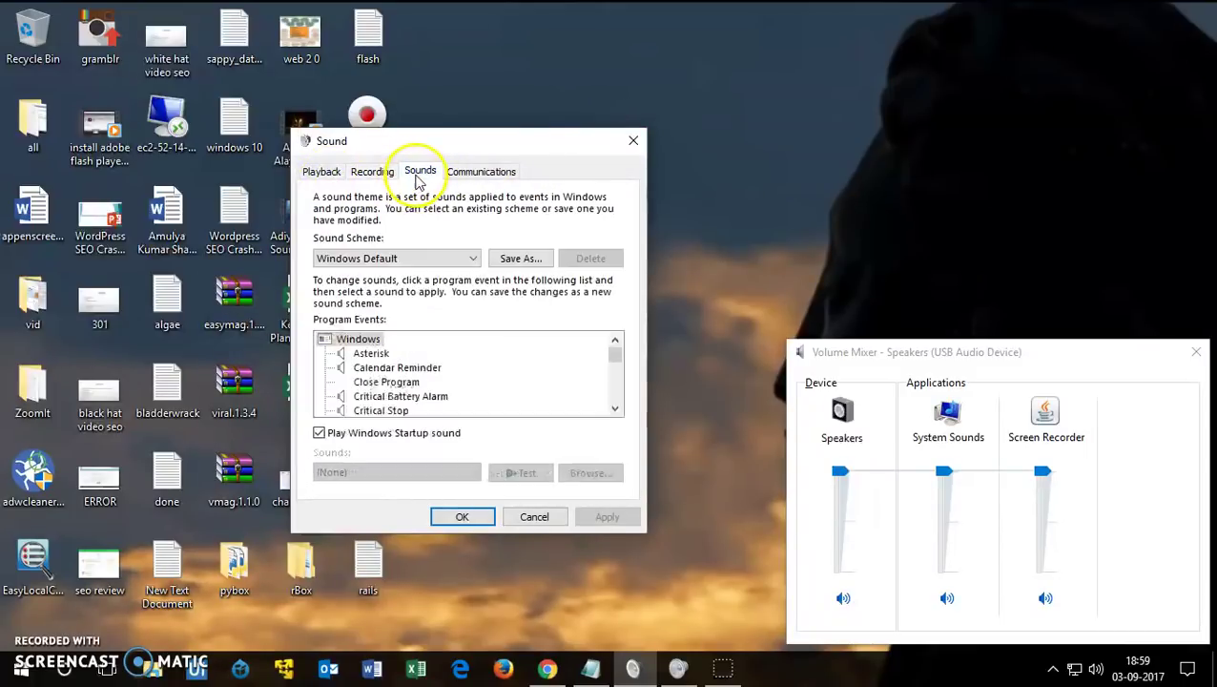
click(482, 172)
click(634, 141)
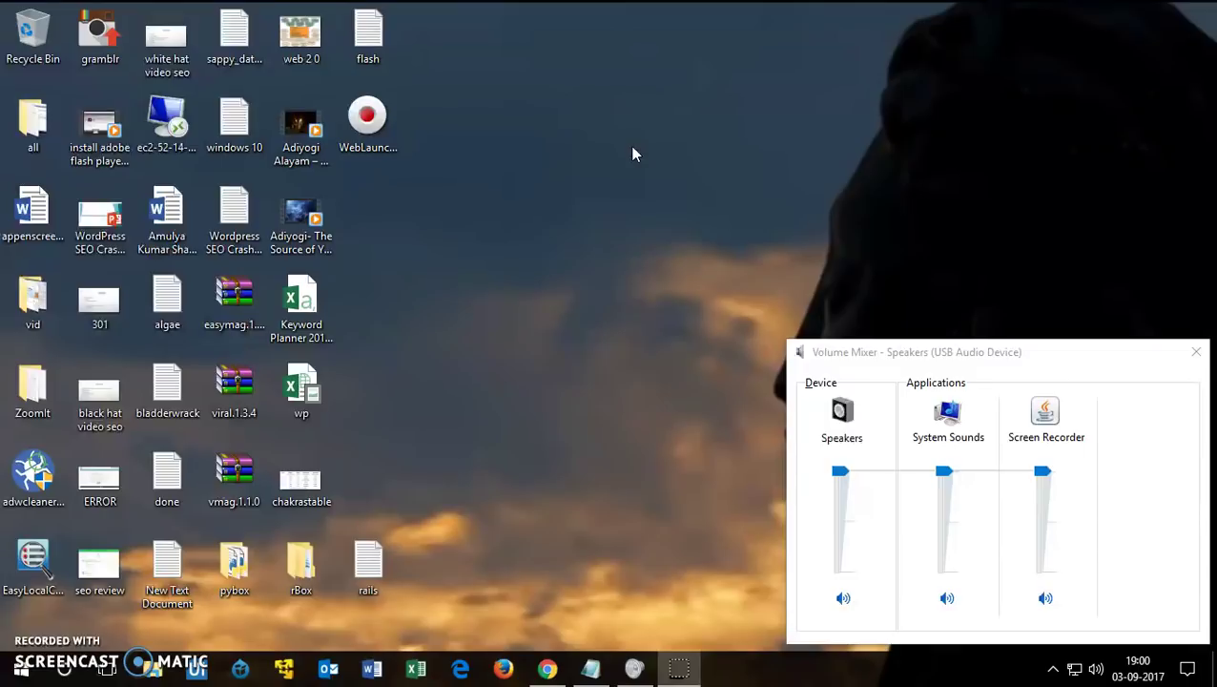
- Dismiss the Run box and launch Control Panel via a Start search for 'contro'
key(super+r)
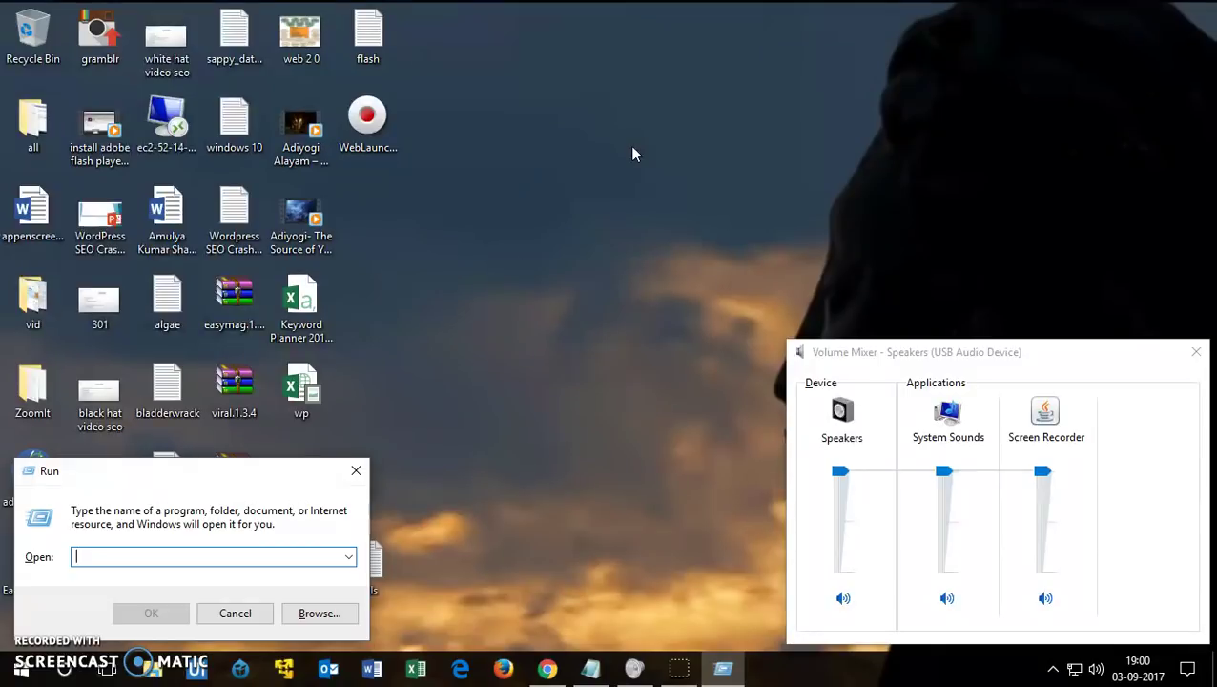
key(Escape)
key(super)
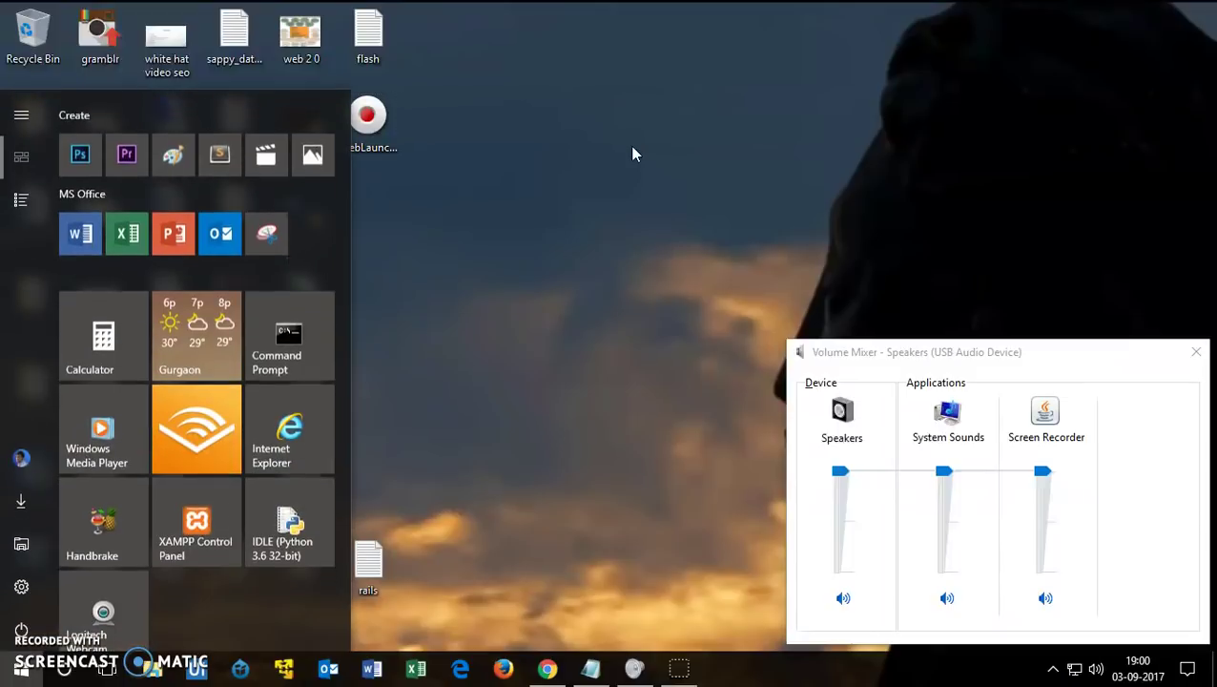
key(Escape)
text(contro)
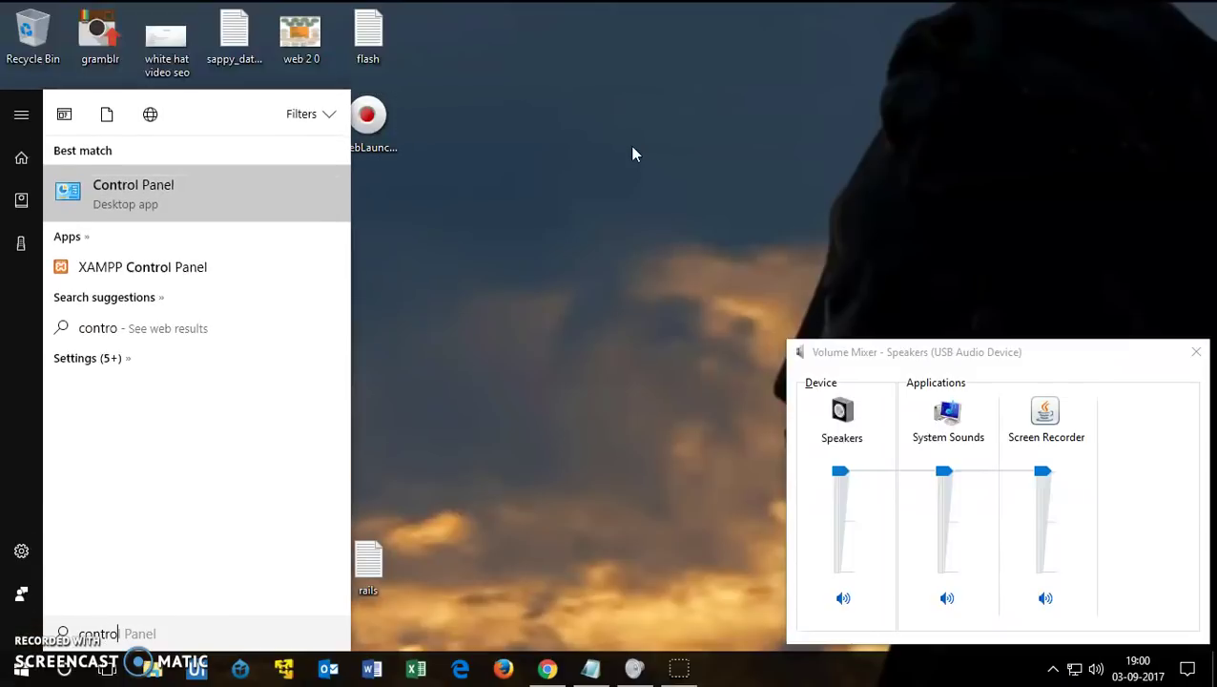
key(Return)
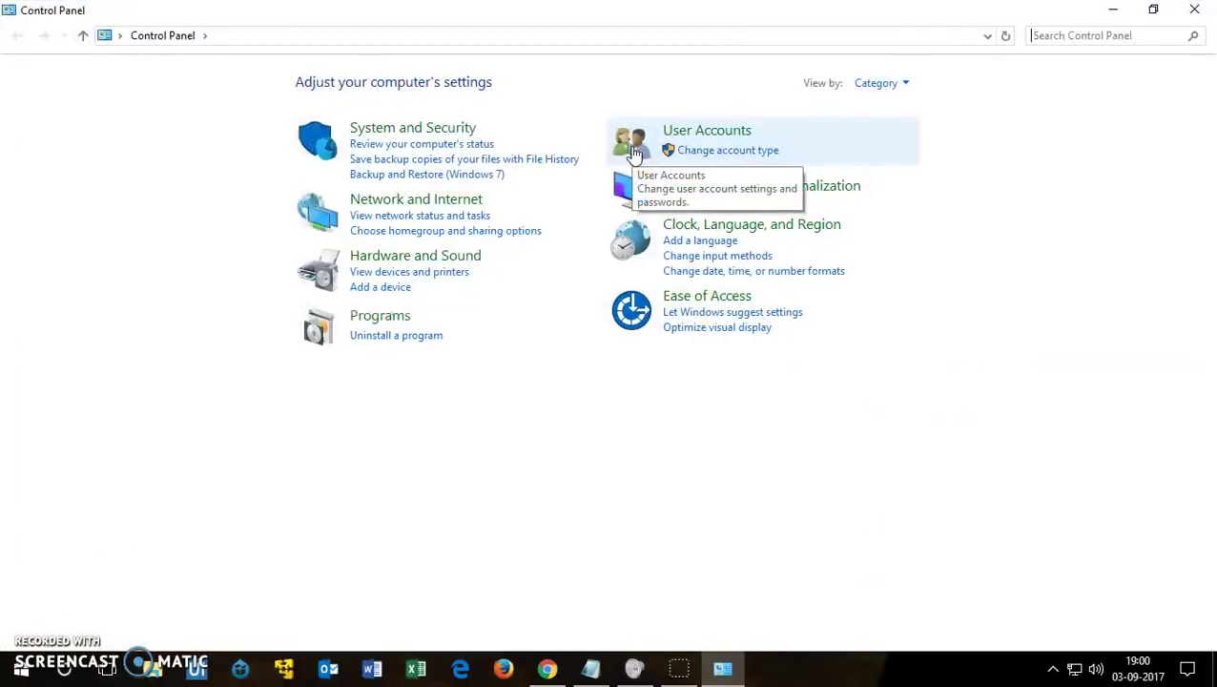
- Switch Control Panel's View by through Large icons and Small icons, back to Category
click(429, 345)
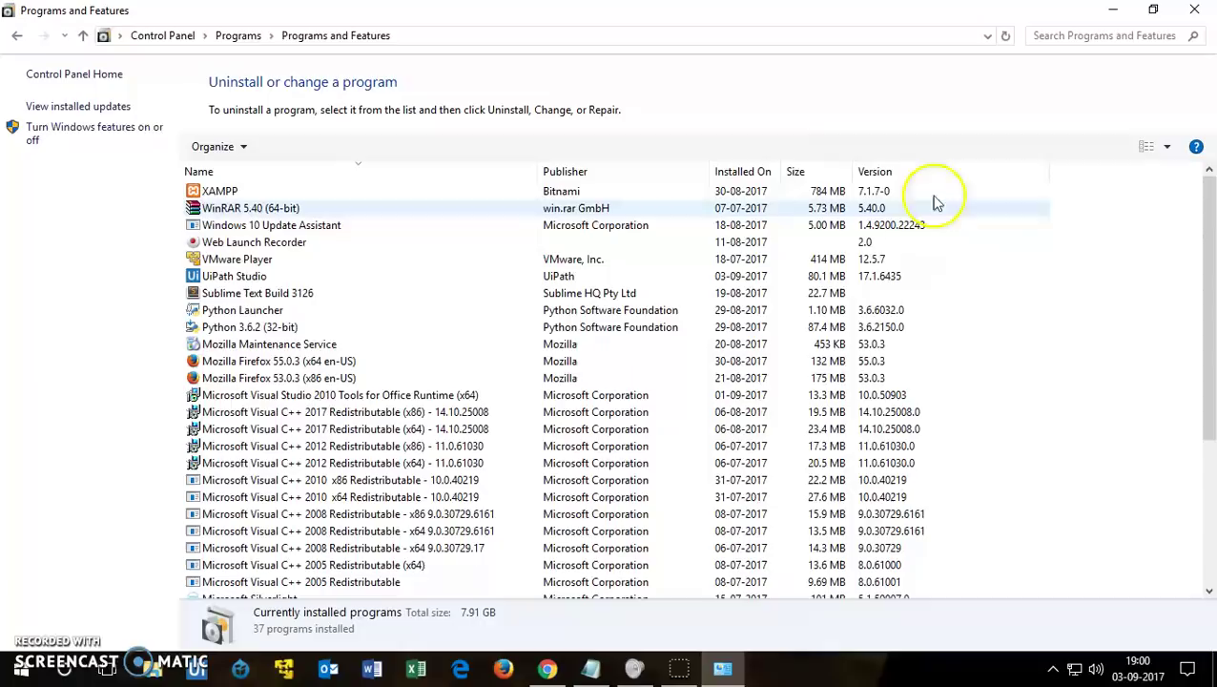
click(17, 35)
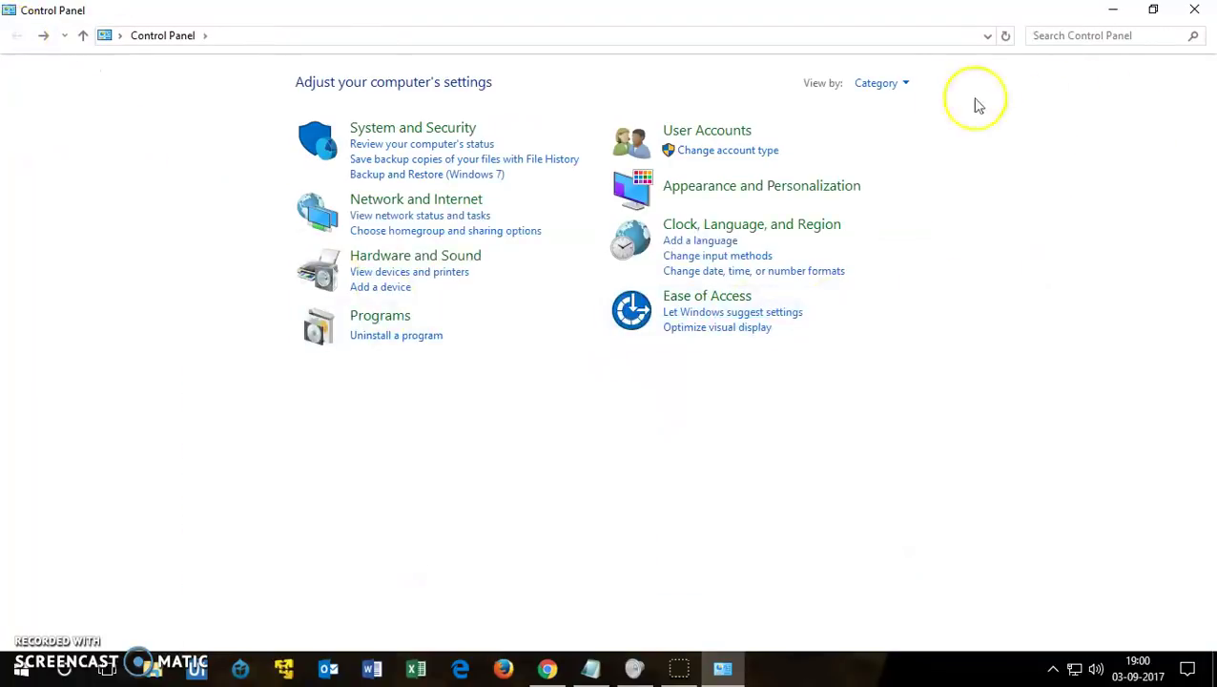
click(898, 86)
click(894, 130)
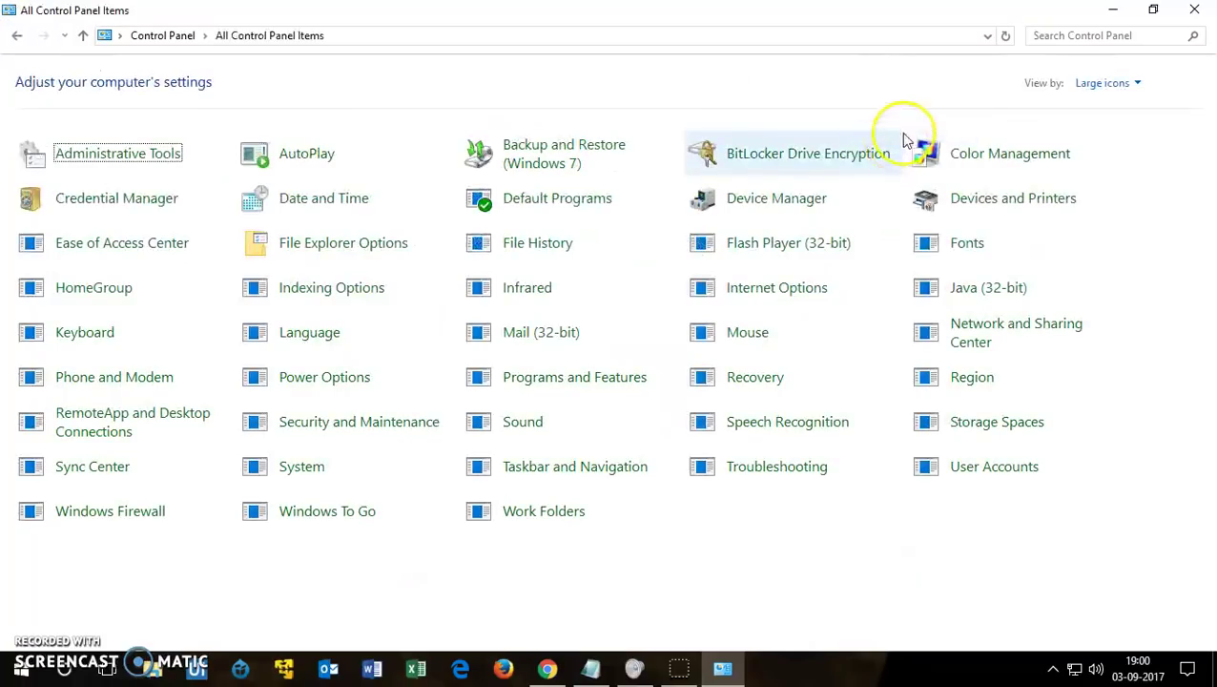
click(1101, 84)
click(1114, 151)
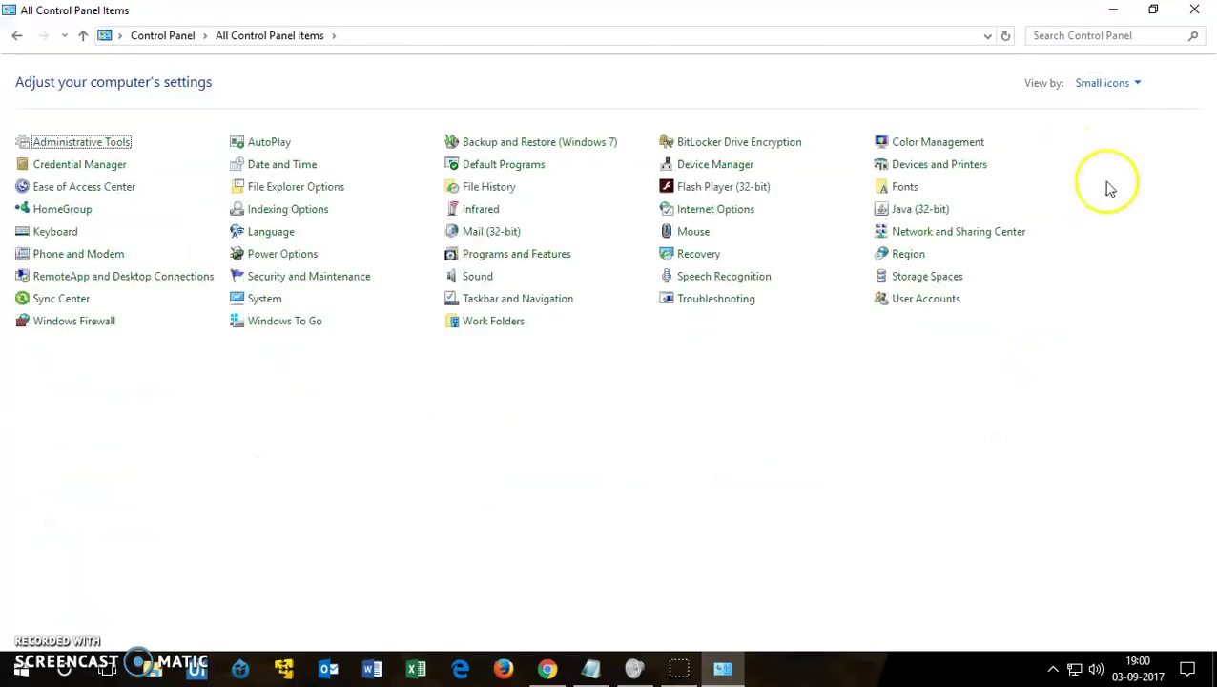
click(1116, 88)
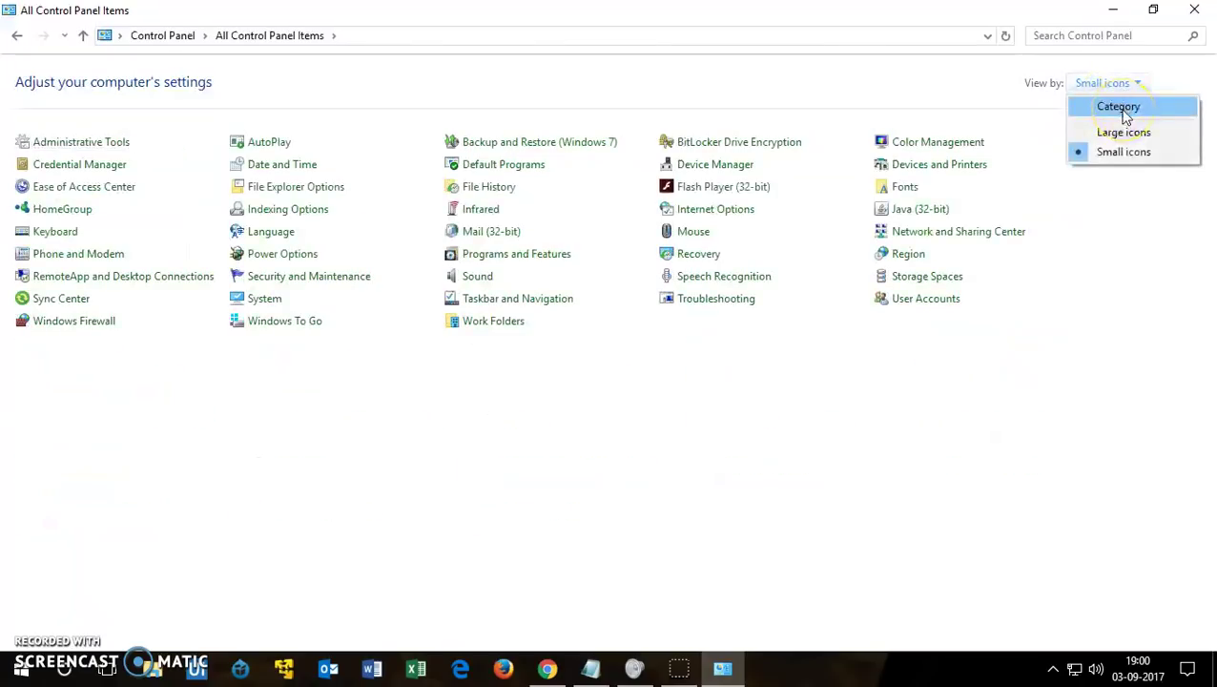
click(1138, 116)
click(1137, 116)
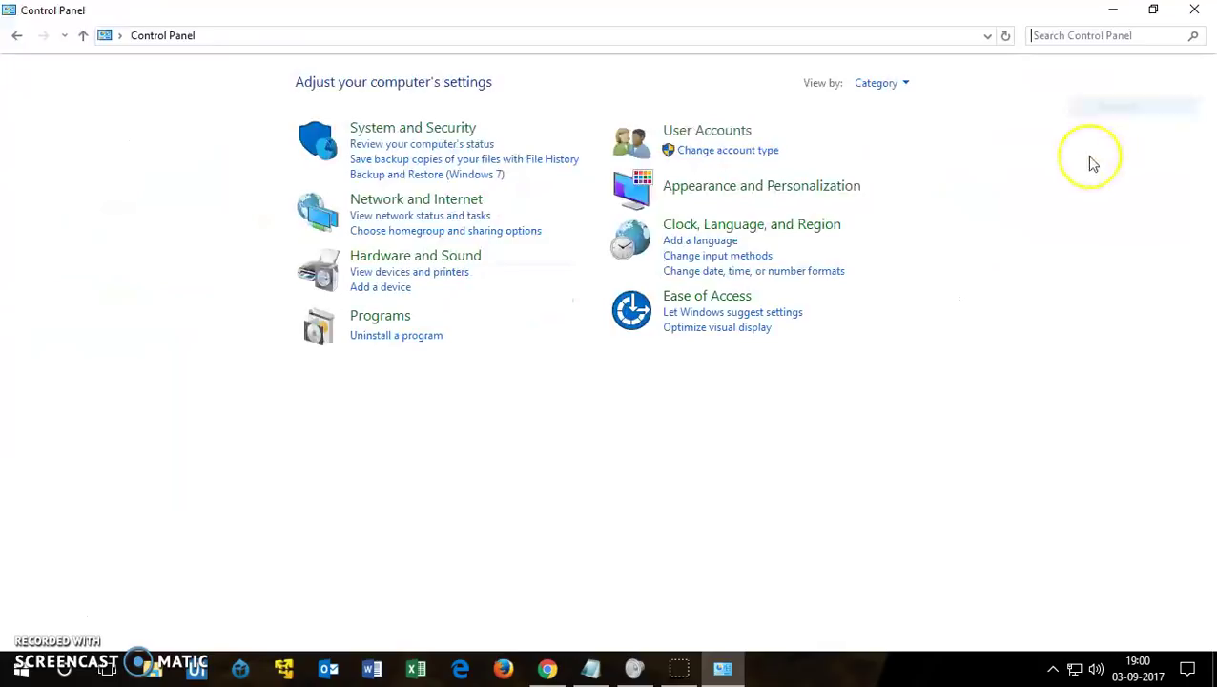
- Reopen Programs and Features, select Microsoft OneDrive for uninstall, then close the window
click(435, 337)
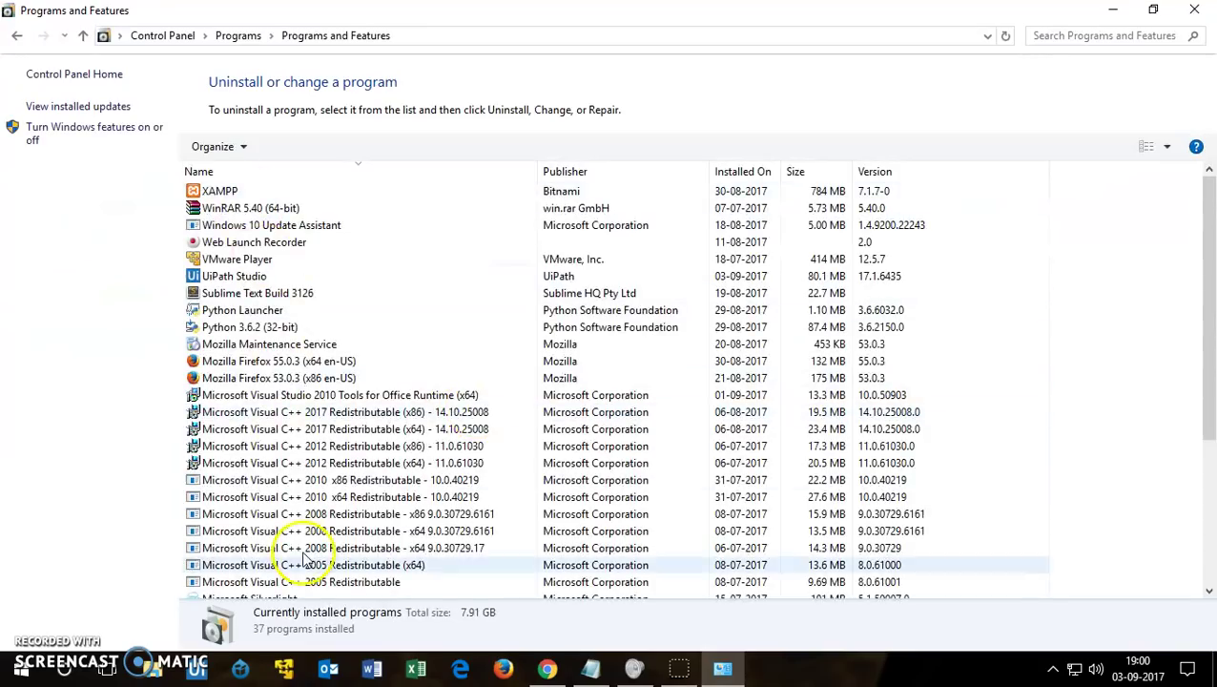
drag(1207, 263, 1212, 453)
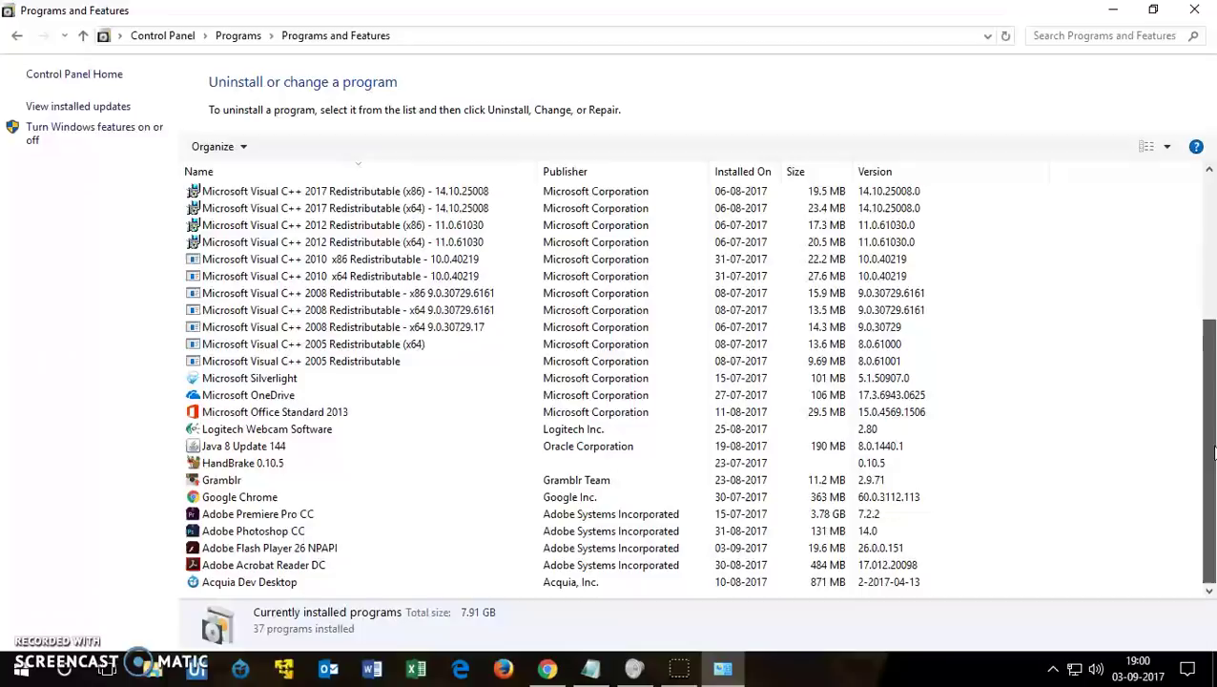
click(267, 395)
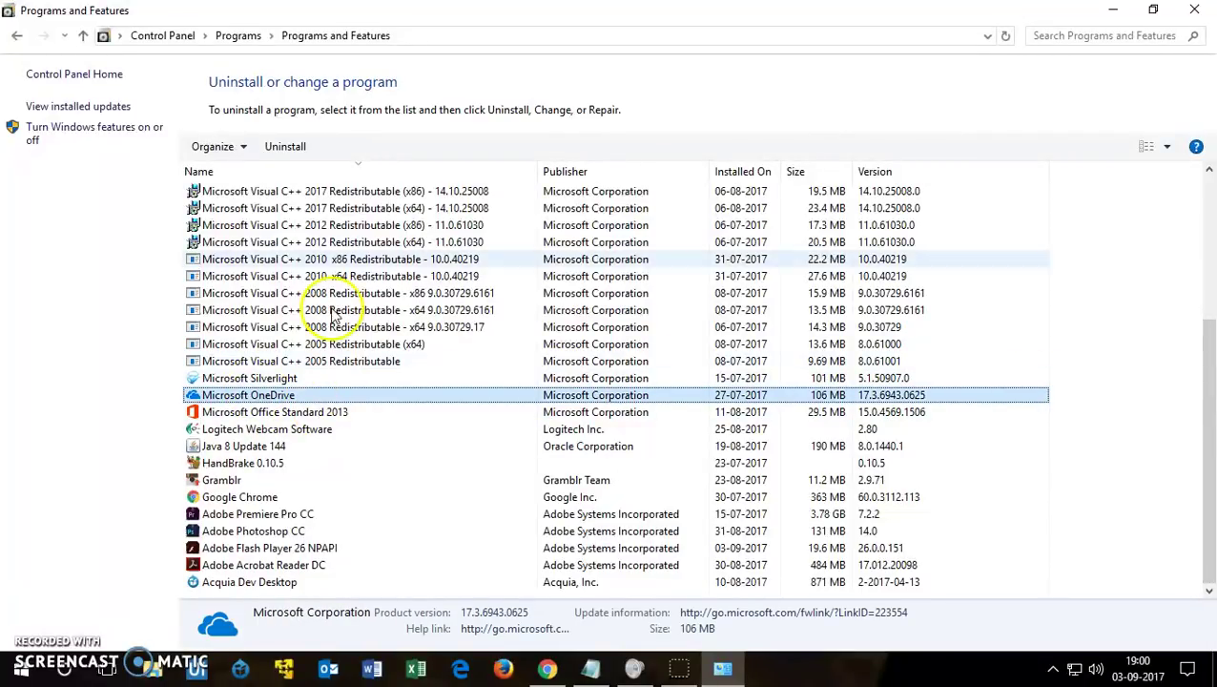
click(279, 150)
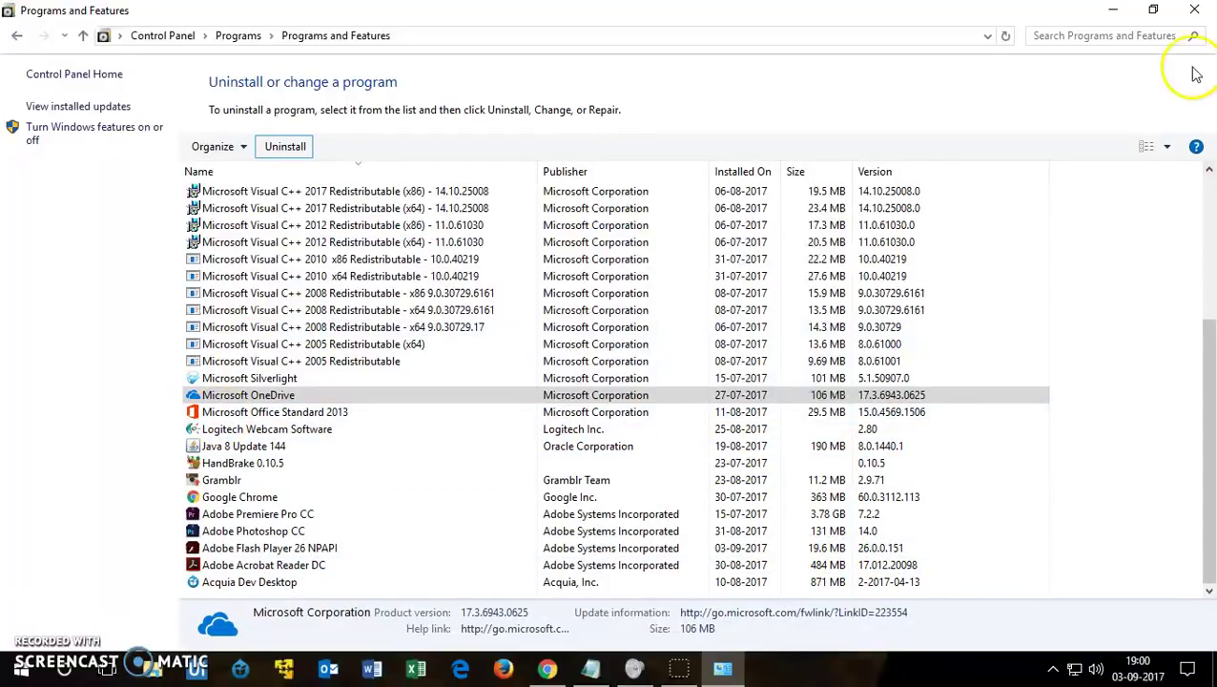
click(1194, 9)
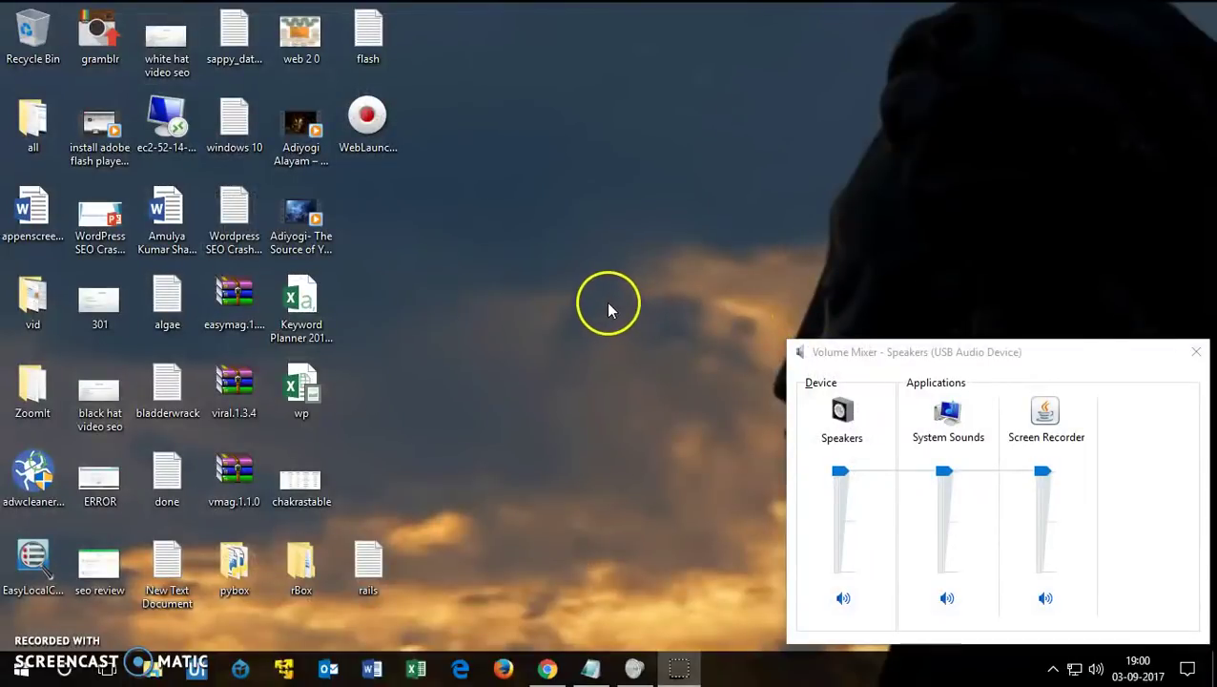
- Close the Volume Mixer and launch Device Manager from a Start search for 'device'
click(1199, 354)
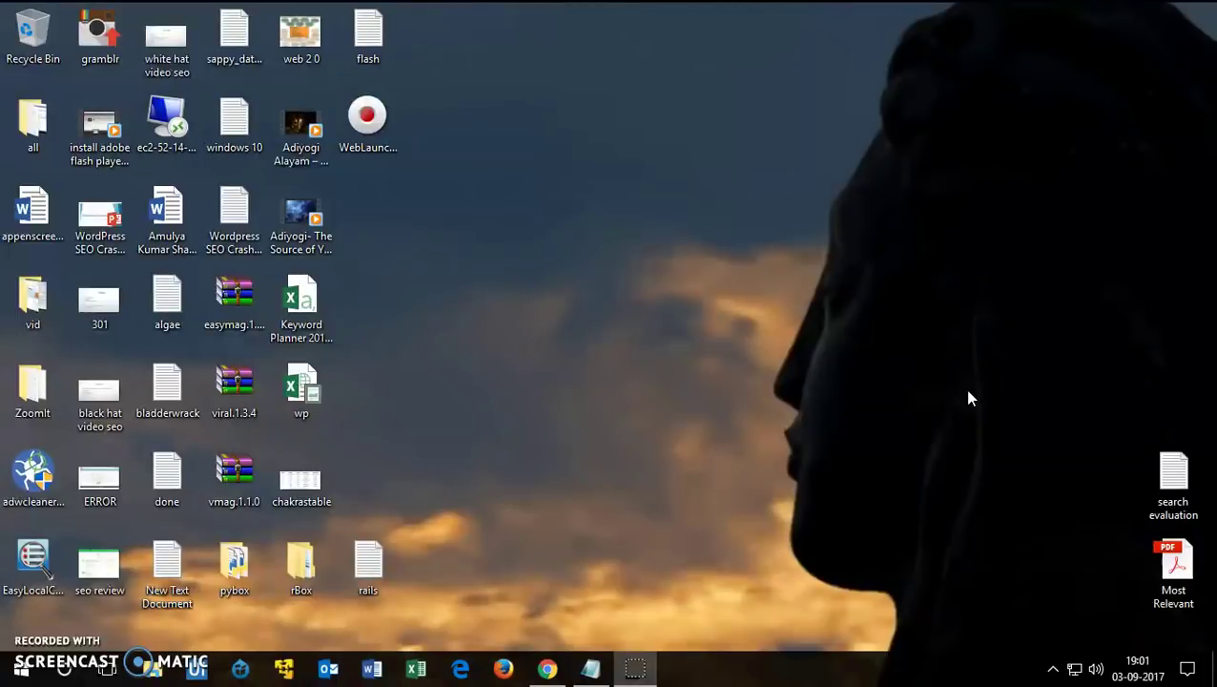
key(super)
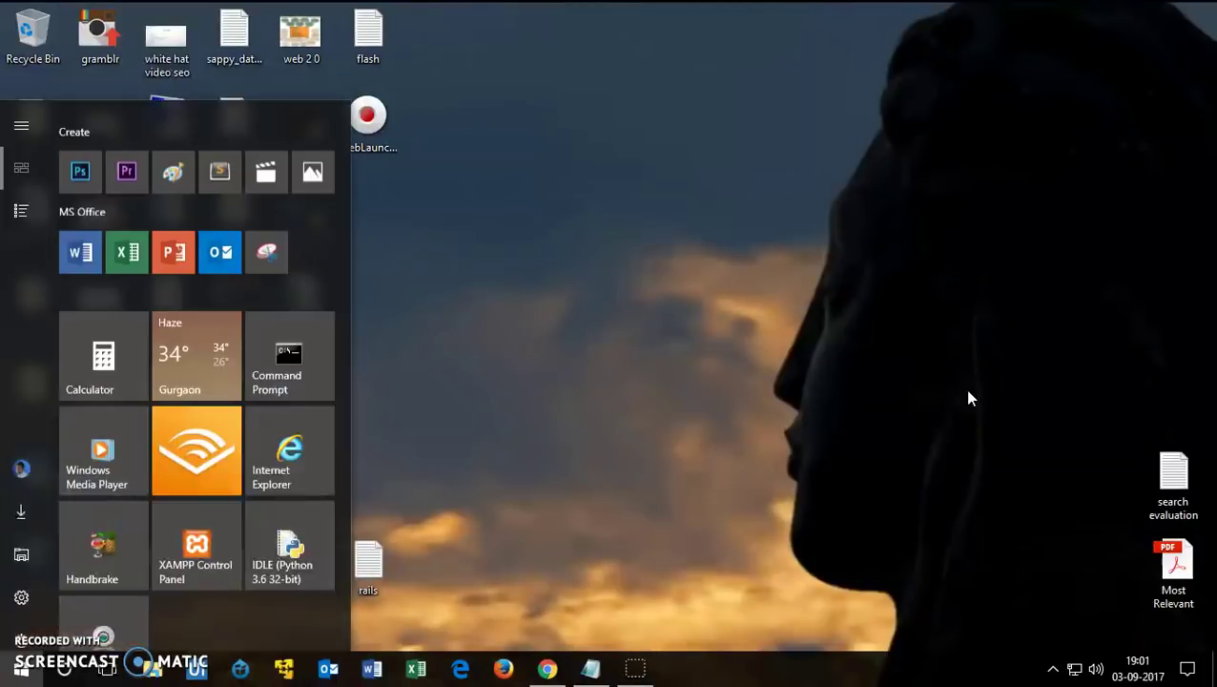
text(de)
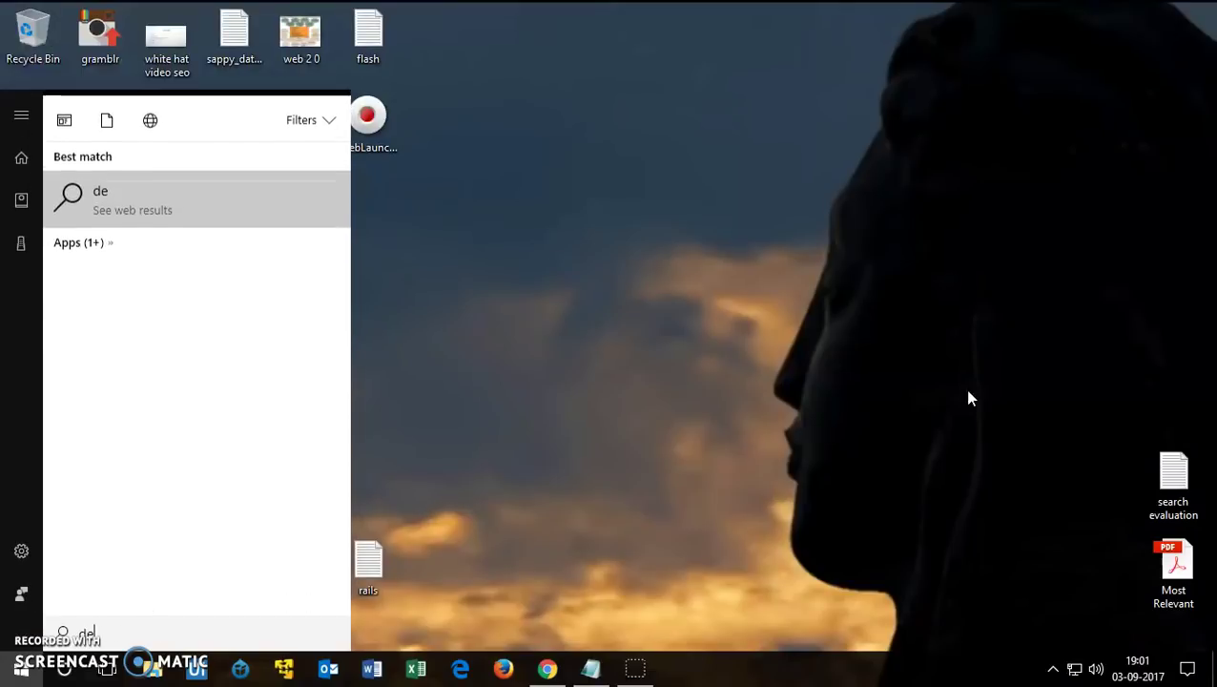
text(ve)
key(BackSpace)
key(BackSpace)
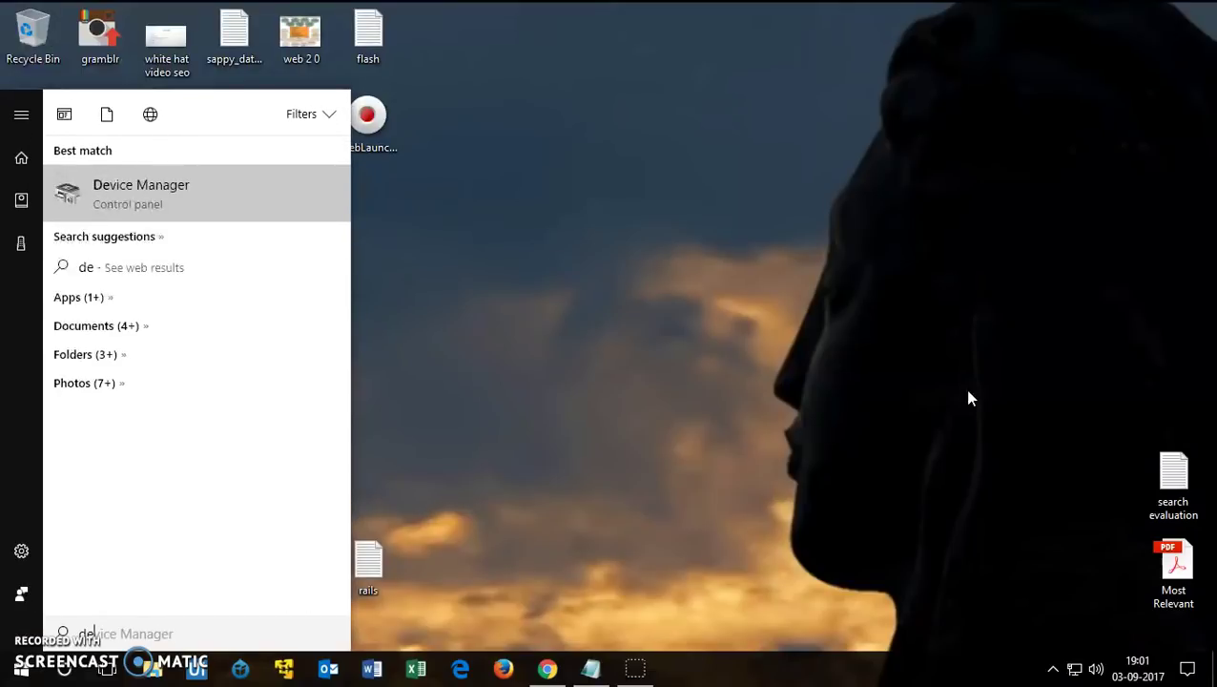
text(vice)
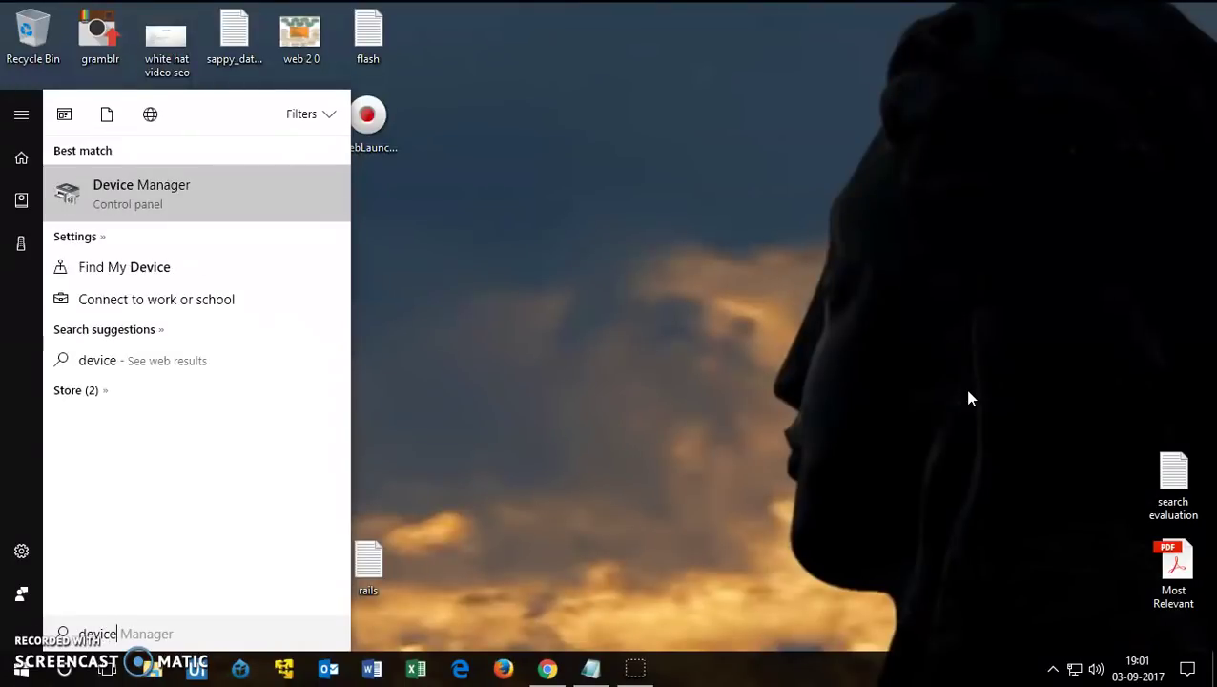
key(Return)
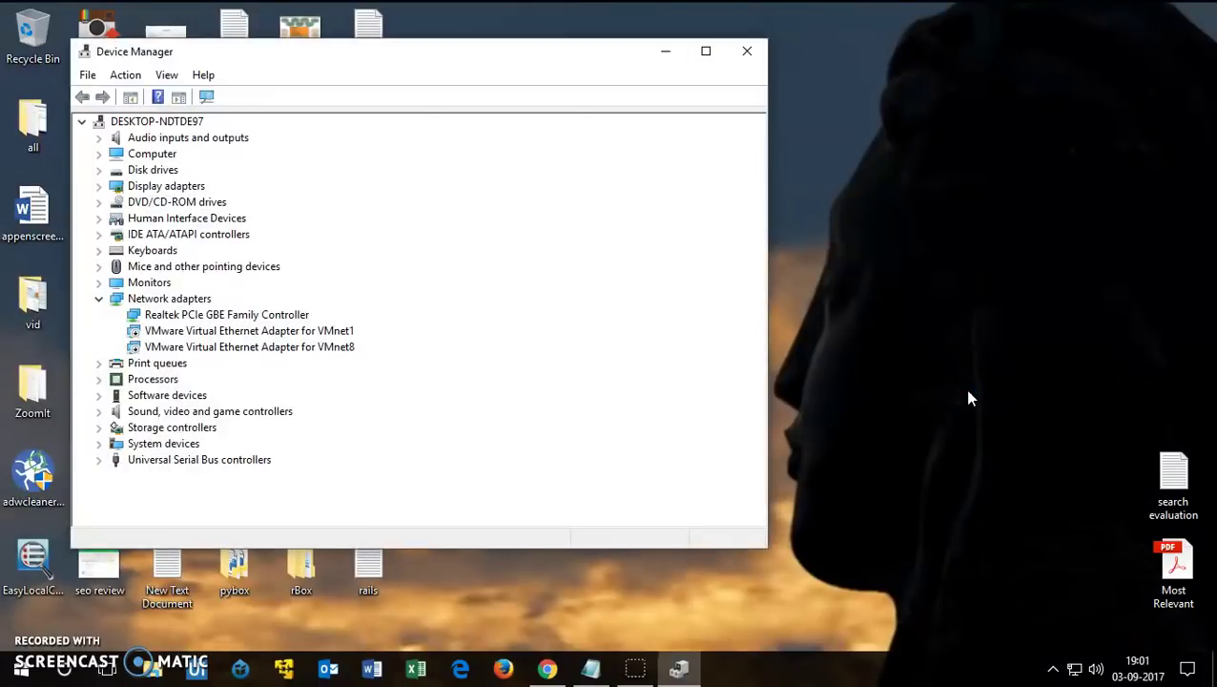
- Expand Audio inputs and outputs and scan for hardware changes from Microphone and Speakers
click(99, 138)
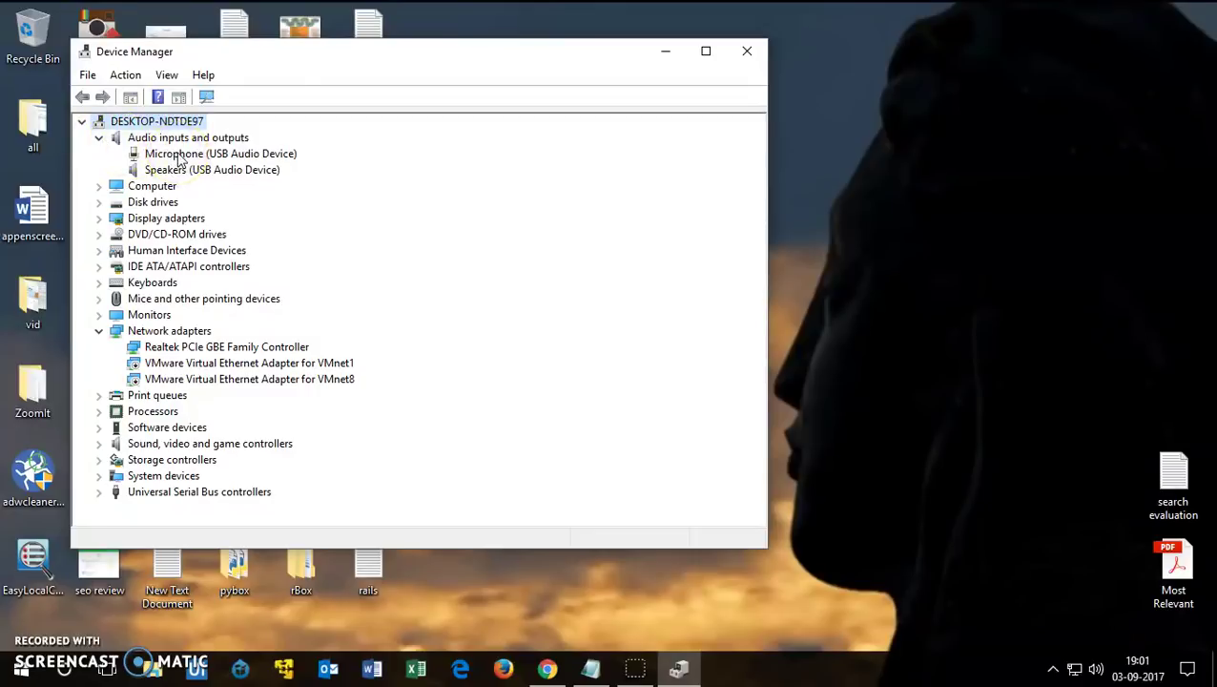
right_click(177, 158)
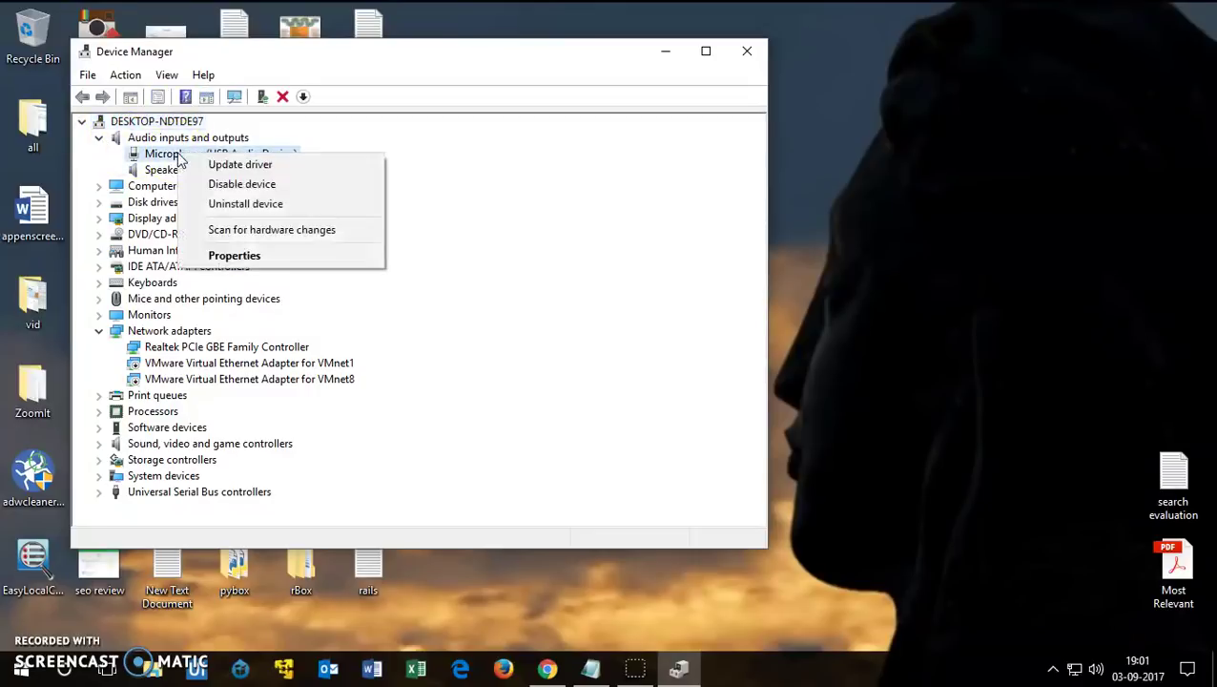
click(238, 230)
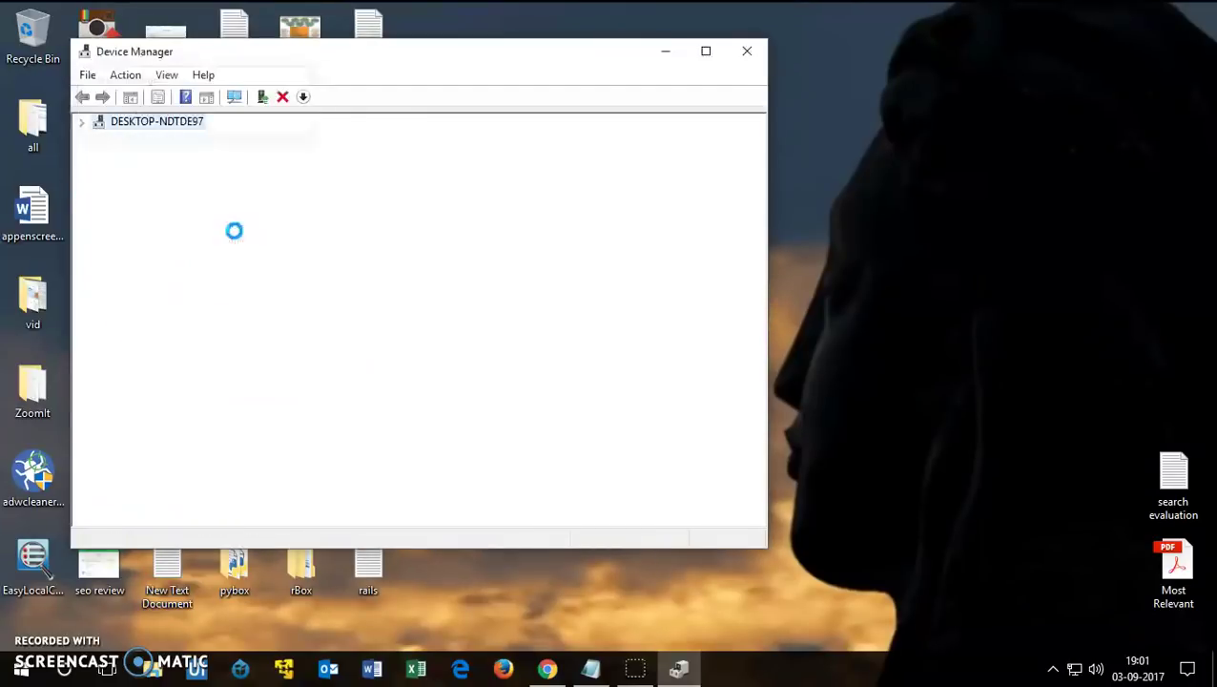
right_click(195, 173)
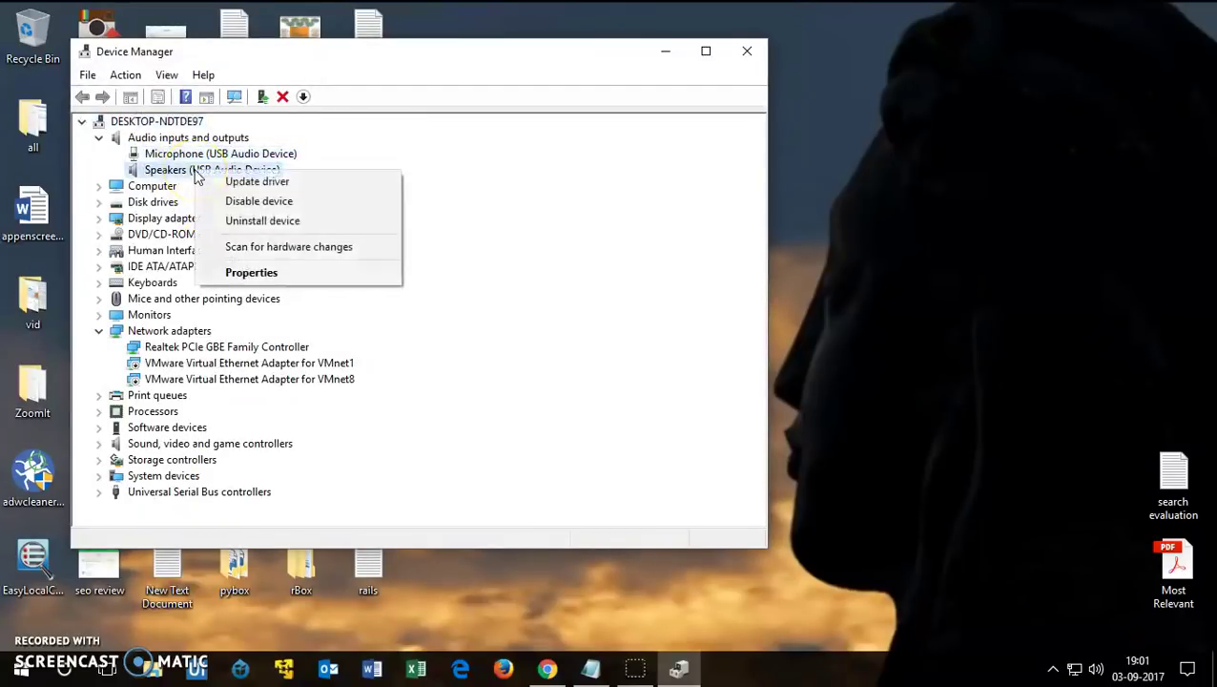
click(250, 241)
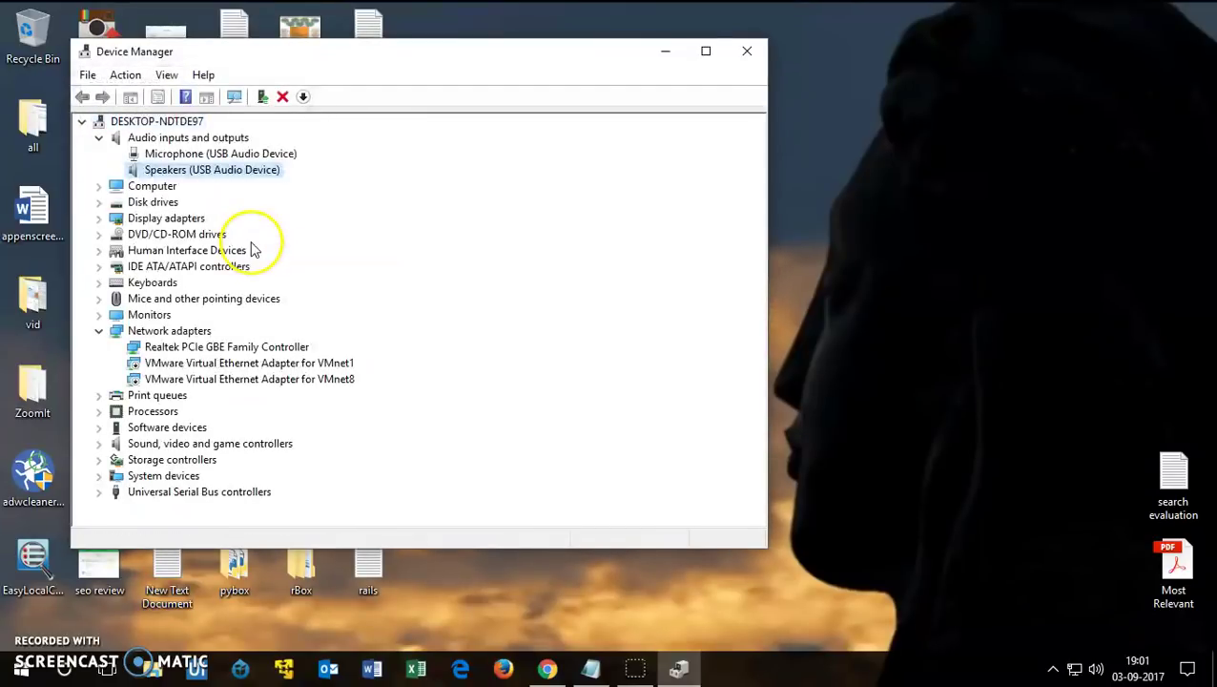
- Search automatically for a Microphone driver update; the best driver is already installed
right_click(238, 154)
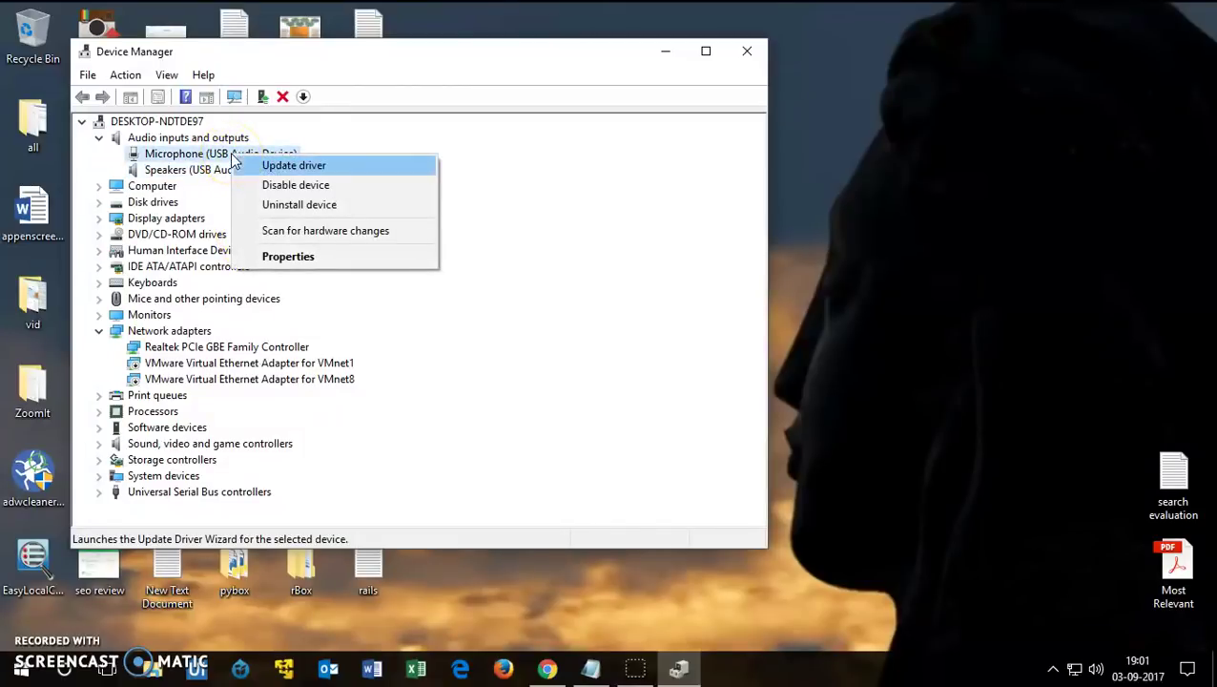
click(267, 168)
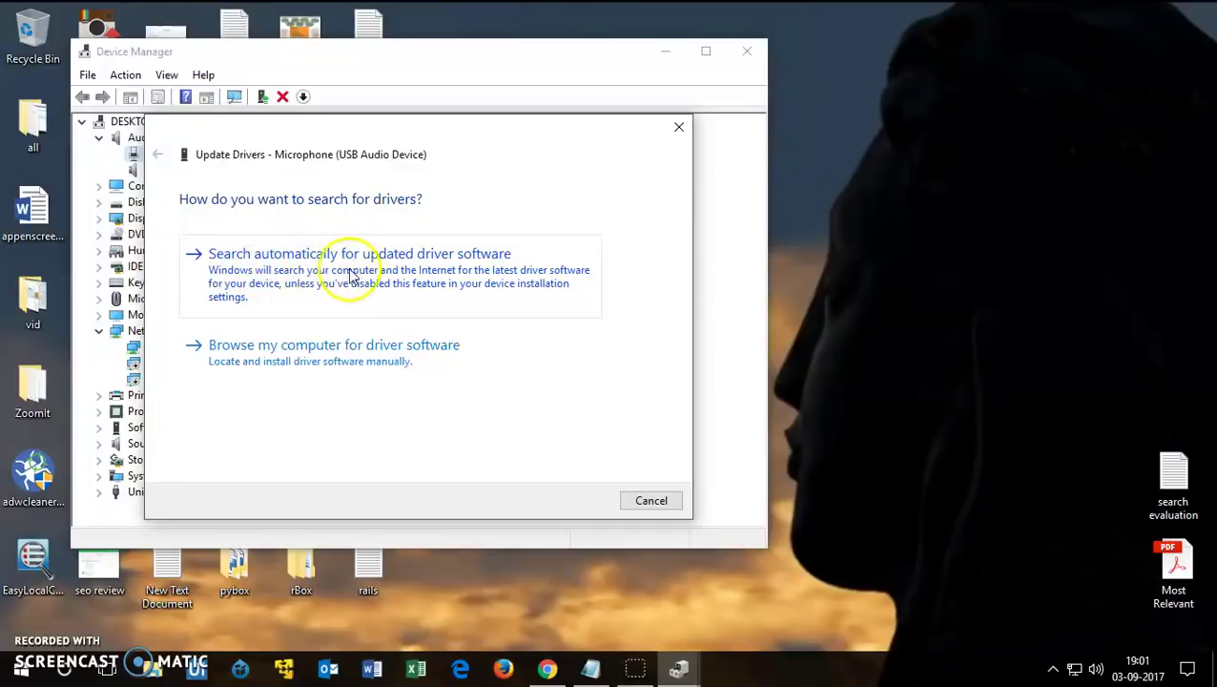
click(422, 273)
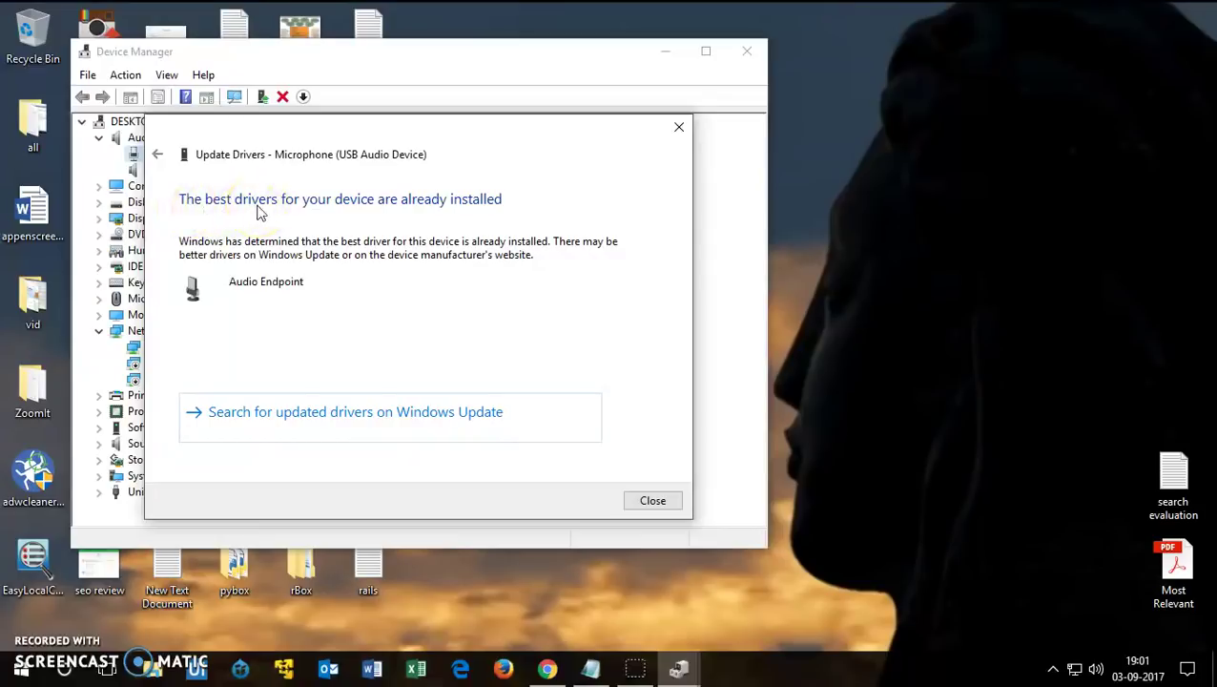
click(654, 500)
- Search automatically for a Speakers driver update; the best driver is already installed
click(204, 169)
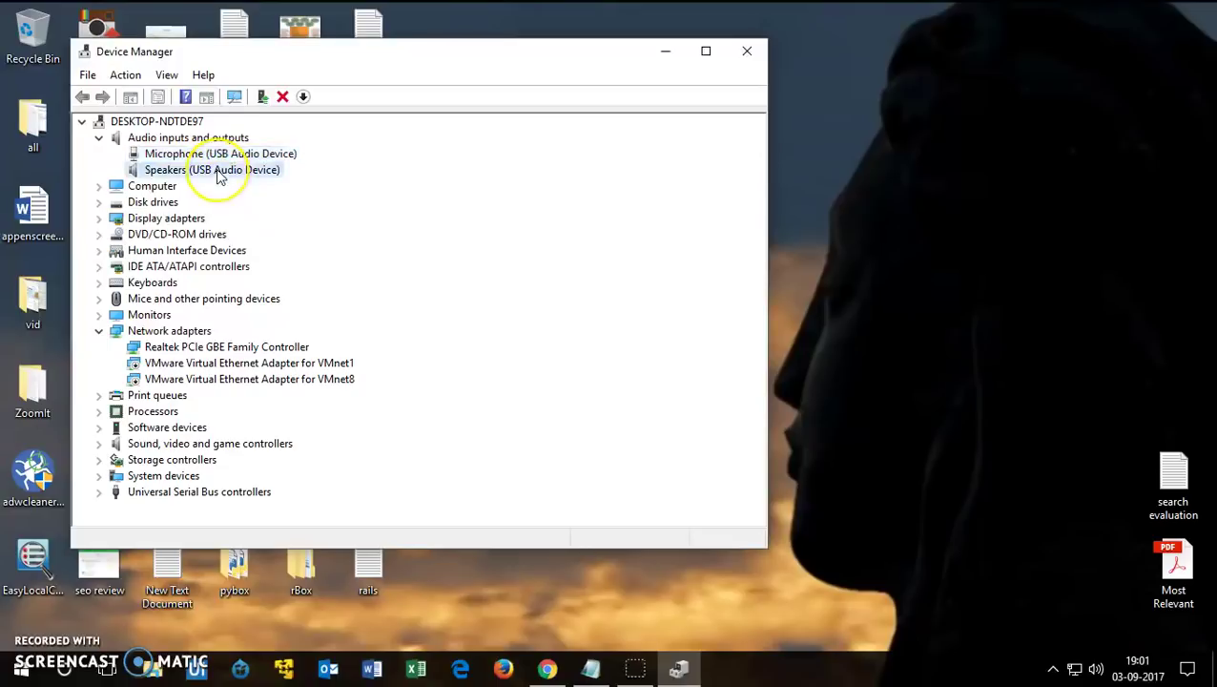
right_click(217, 170)
click(237, 182)
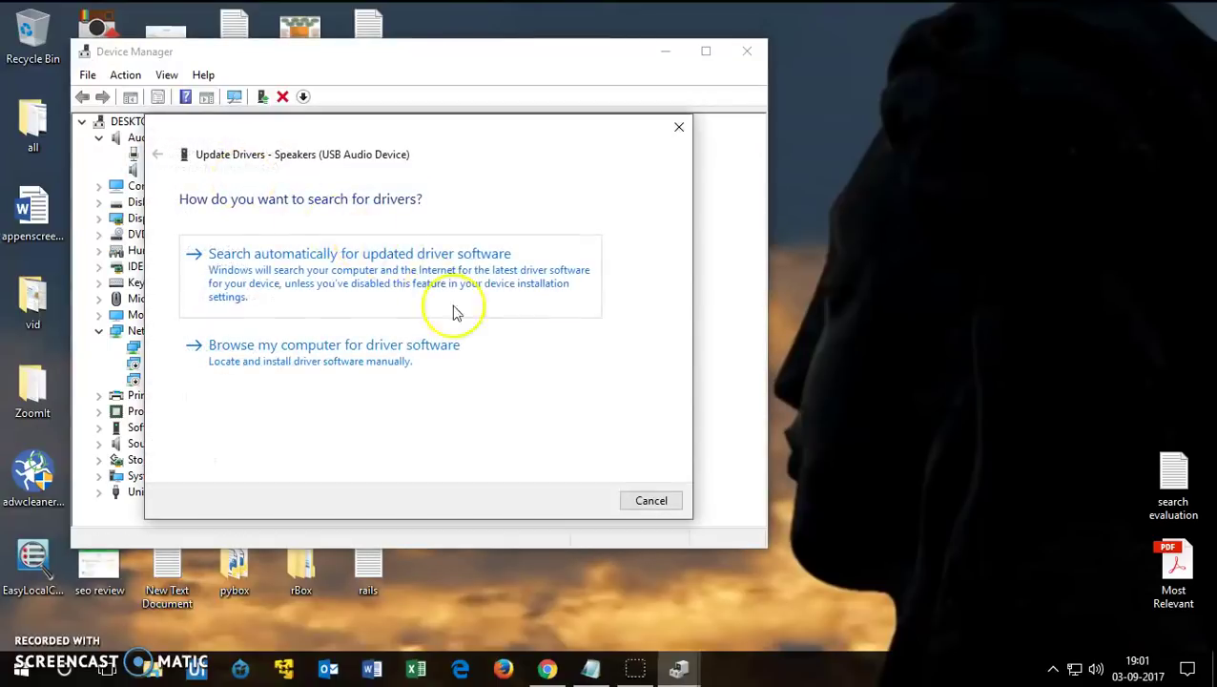
click(286, 256)
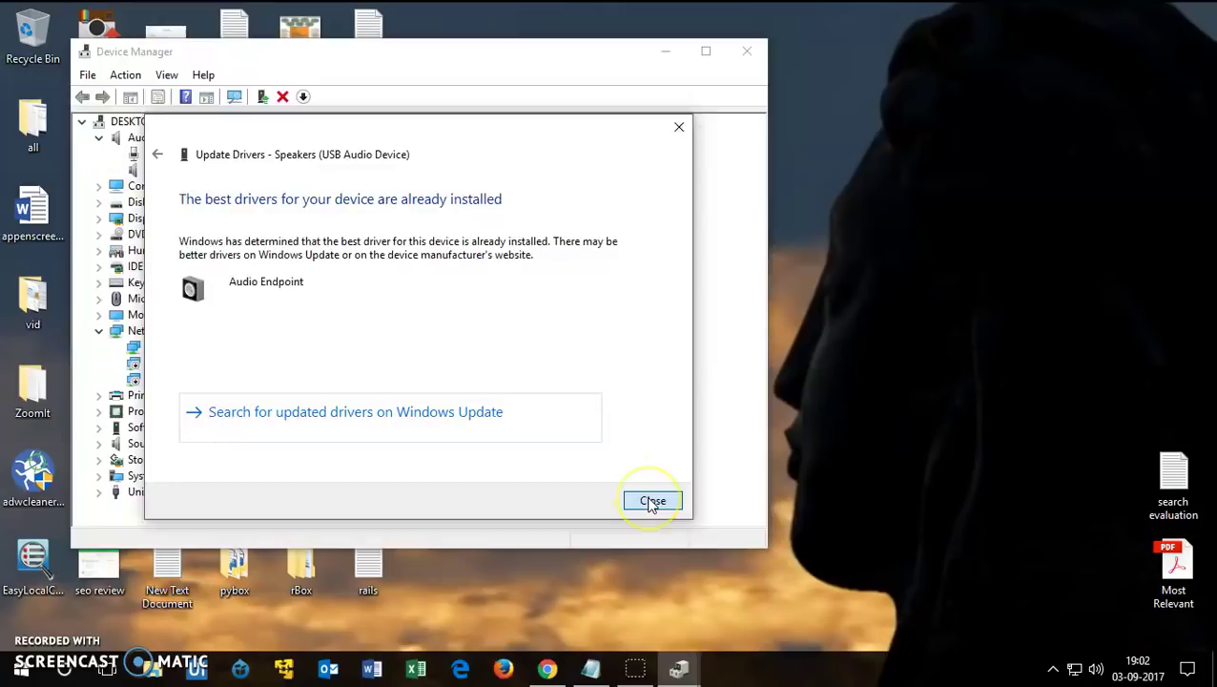
click(650, 500)
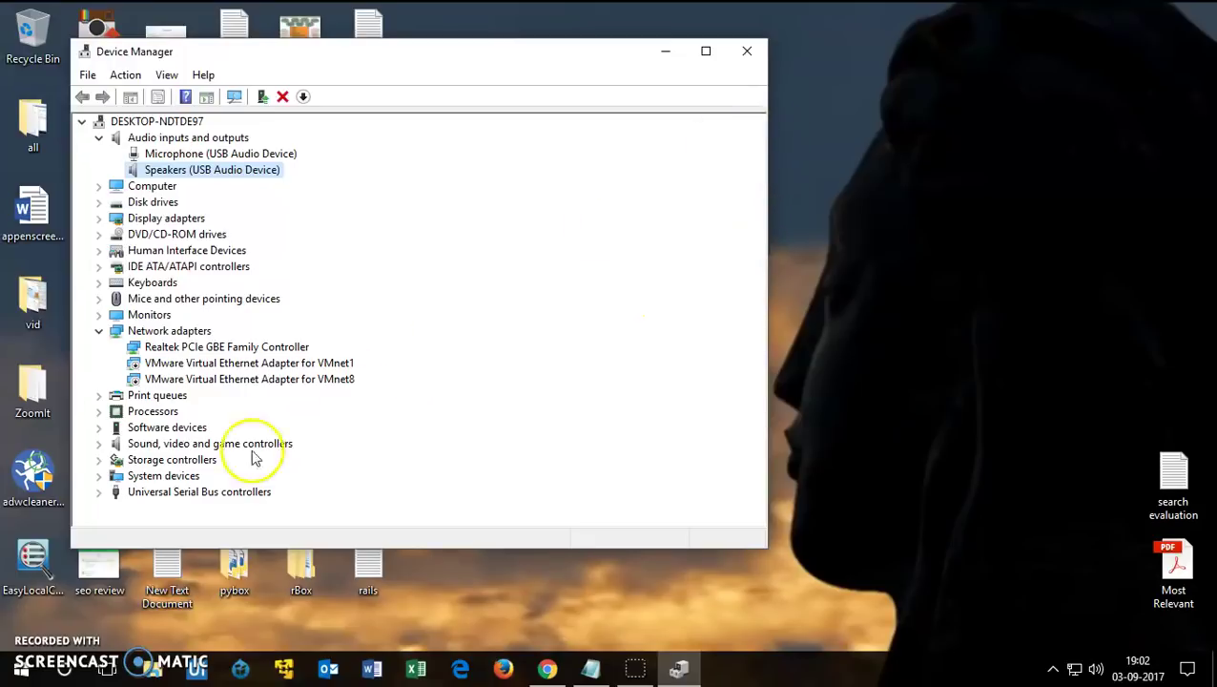
- Expand Sound, video and game controllers and rescan from High Definition Audio and USB Audio devices
click(100, 446)
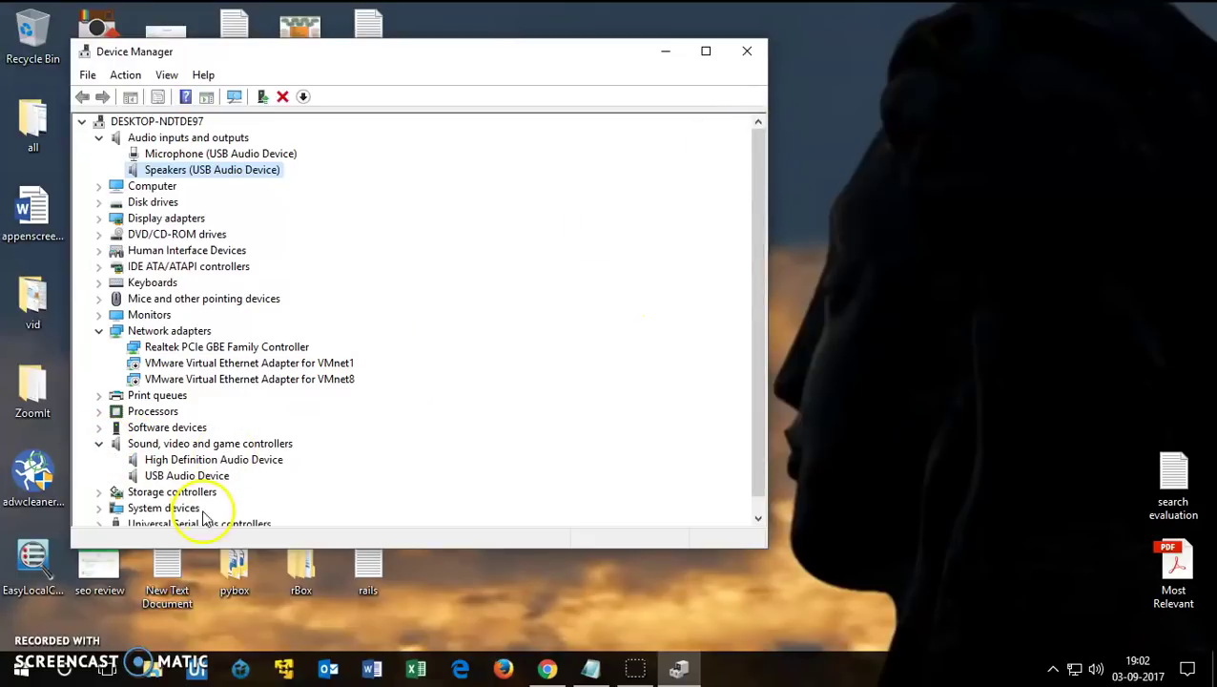
click(238, 464)
right_click(238, 467)
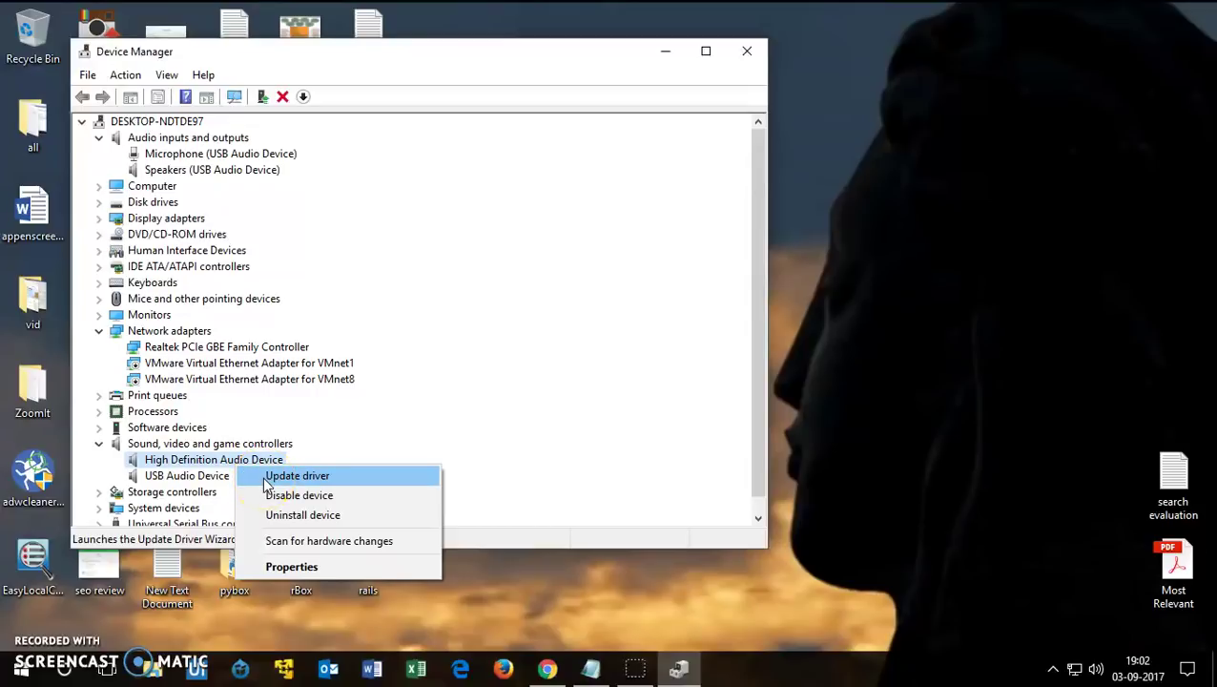
click(330, 542)
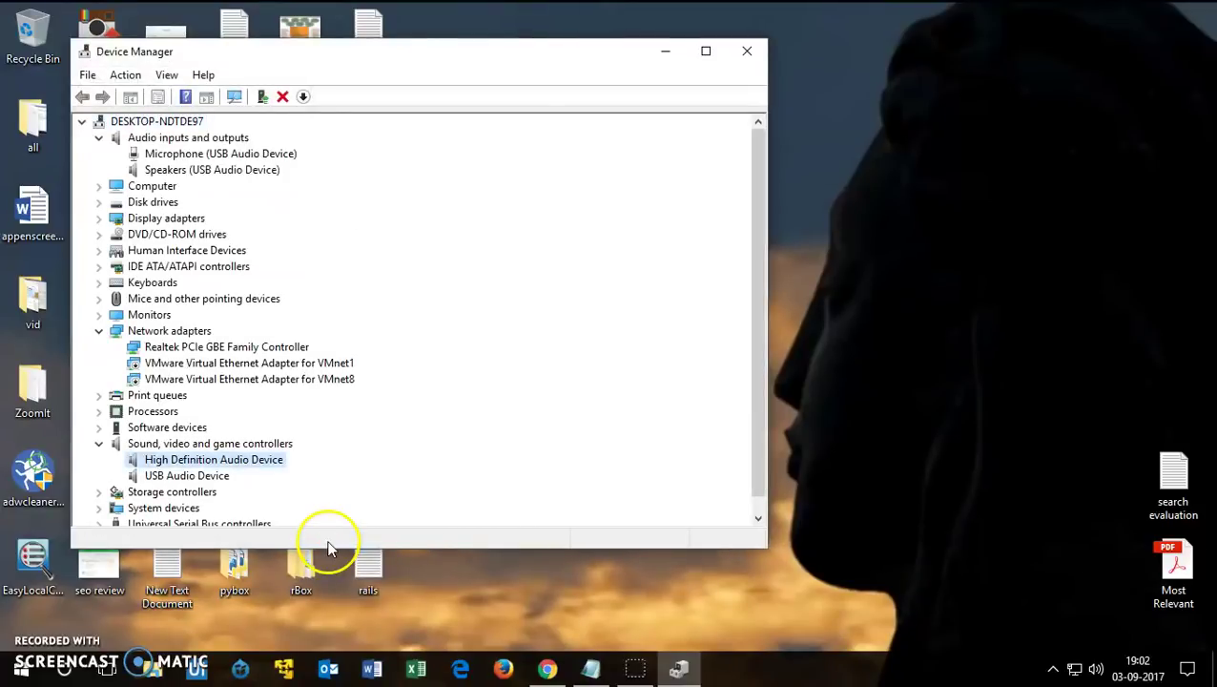
right_click(196, 477)
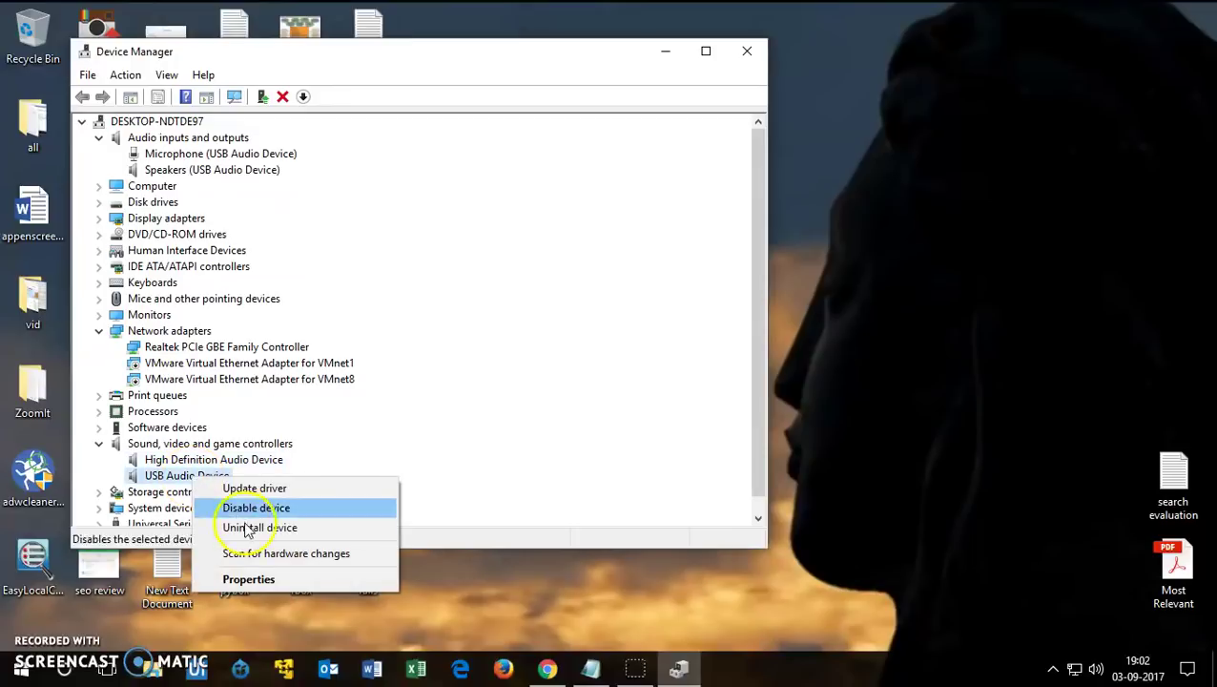
click(291, 552)
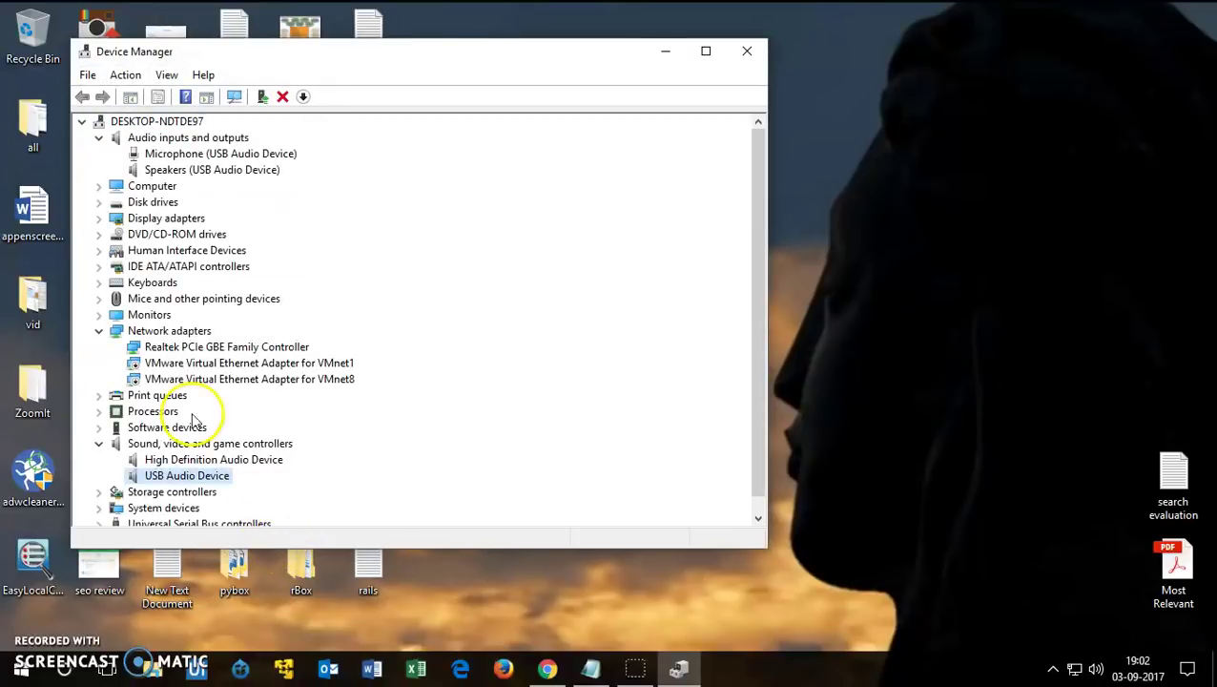
- Collapse the USB and Network adapters lists, leaving Sound controllers expanded with USB Audio Device selected
click(98, 444)
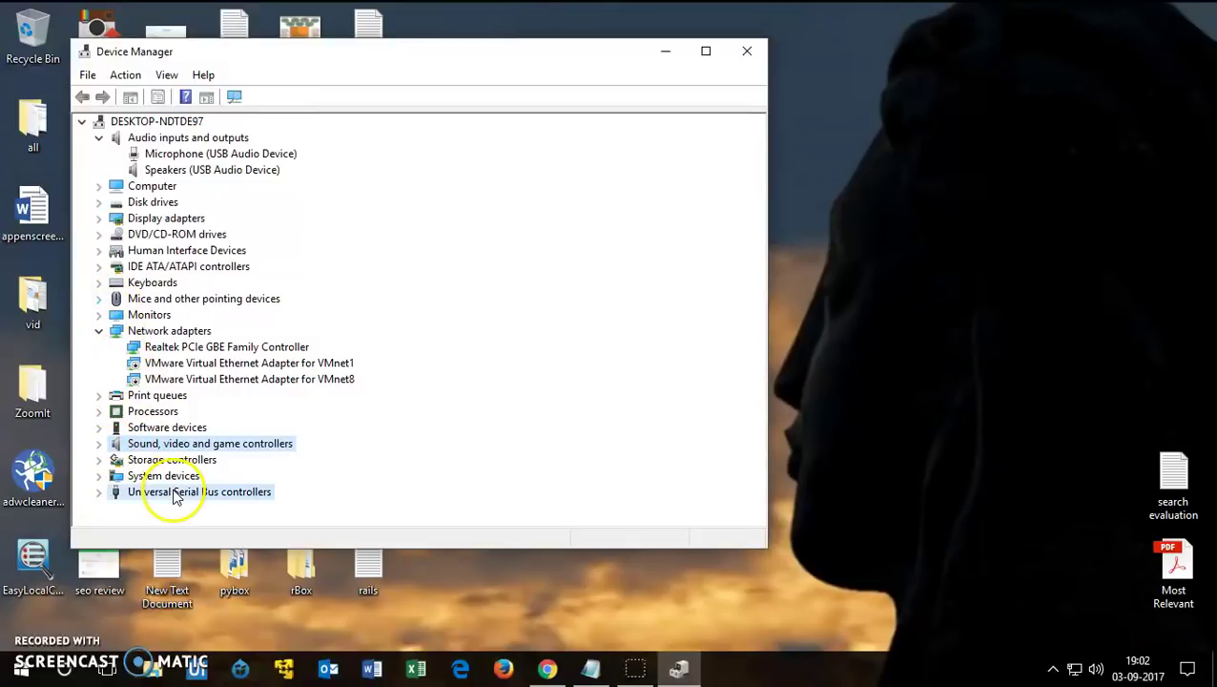
click(99, 492)
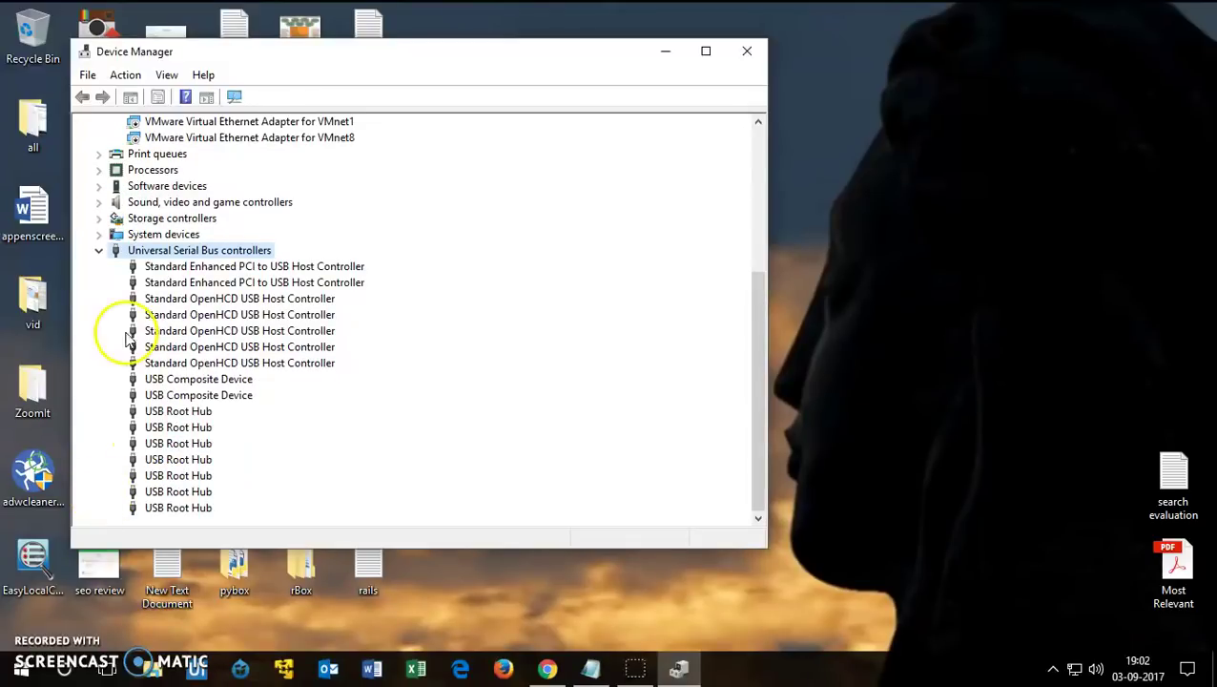
click(100, 251)
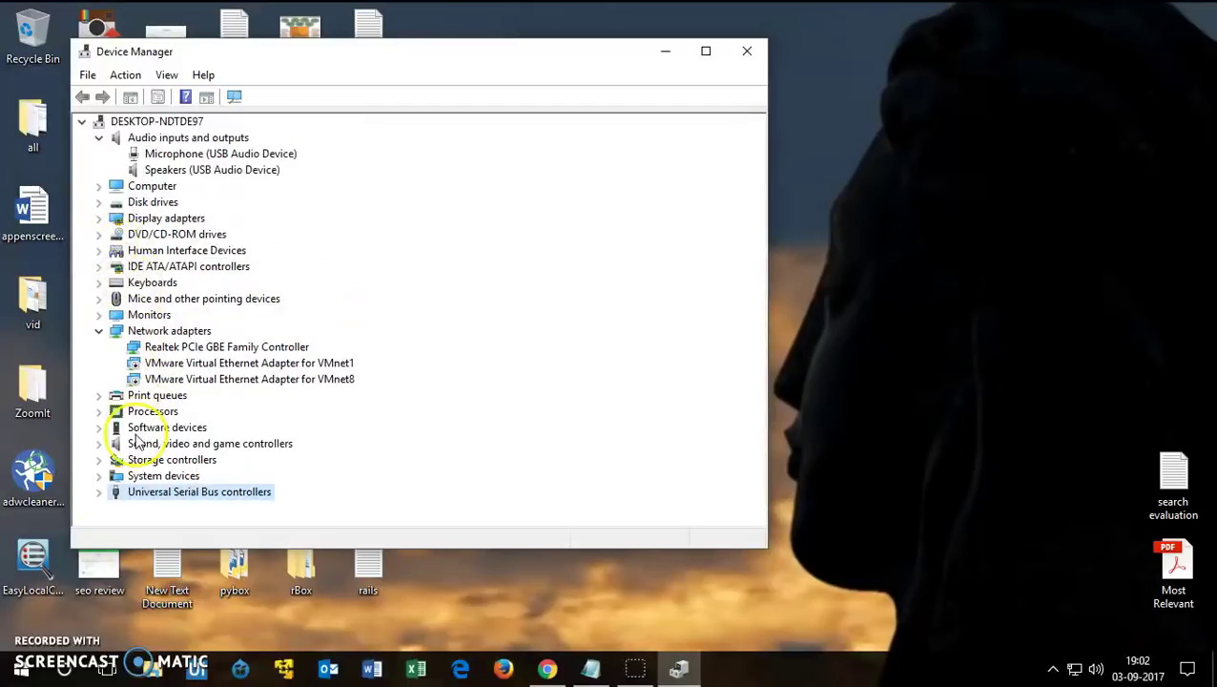
click(100, 331)
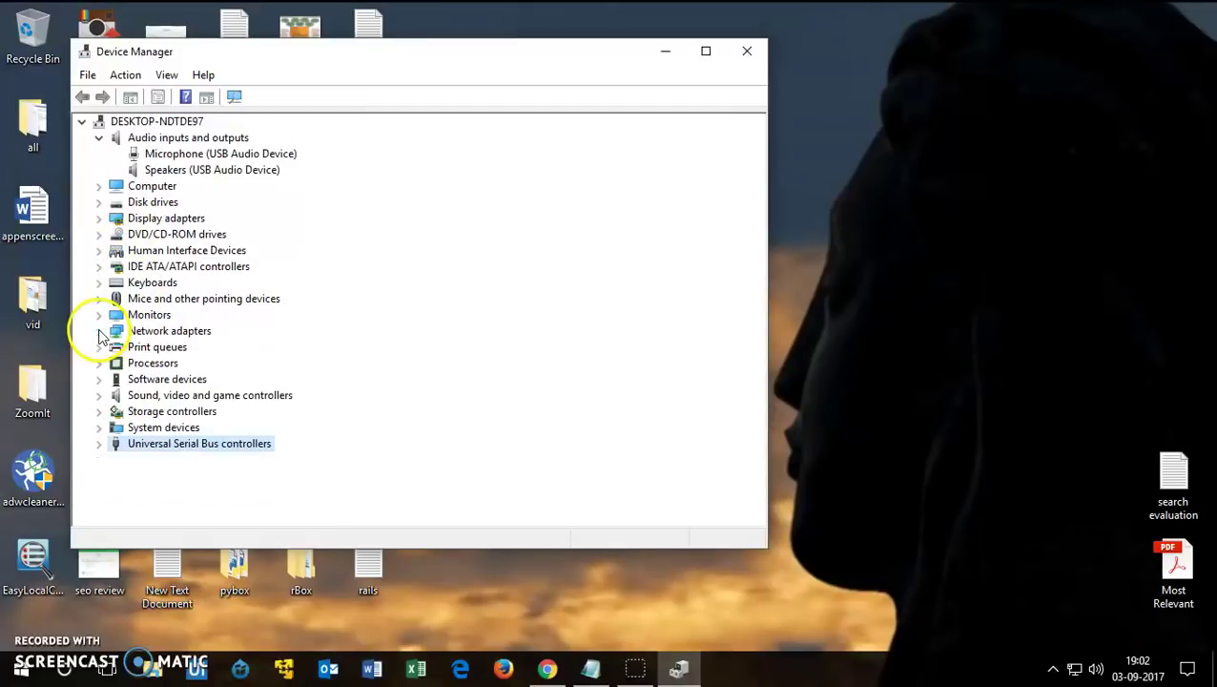
click(100, 395)
click(197, 431)
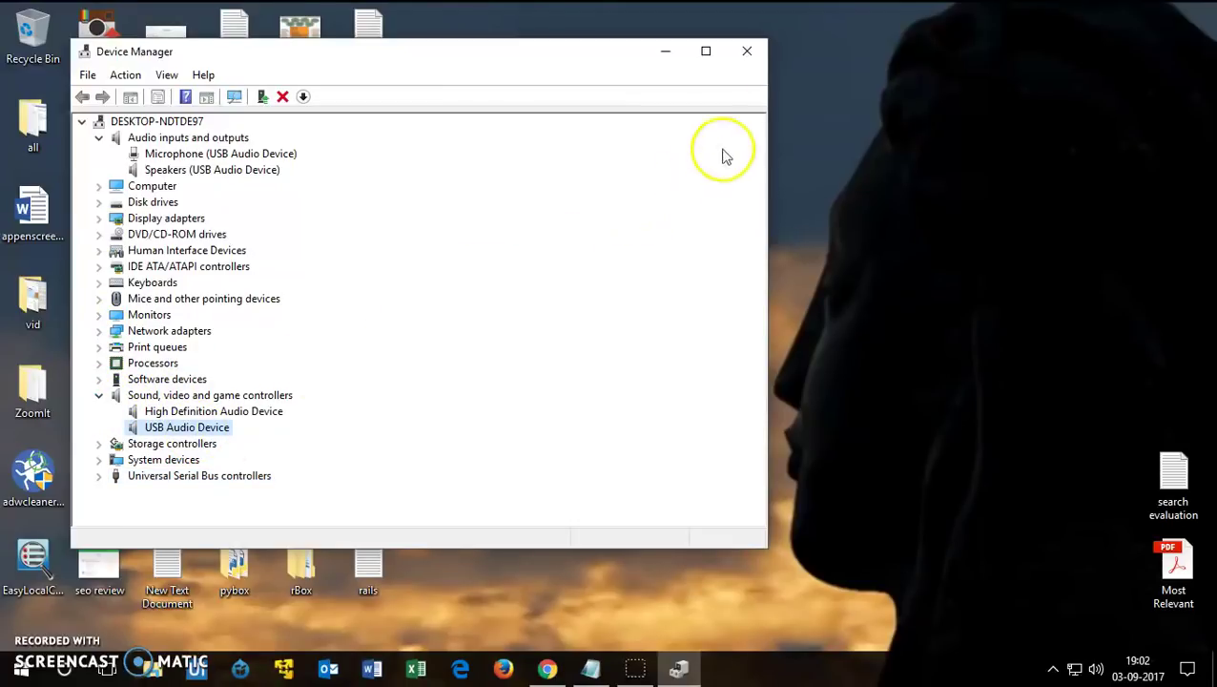
- Close Device Manager and refresh the desktop
click(744, 50)
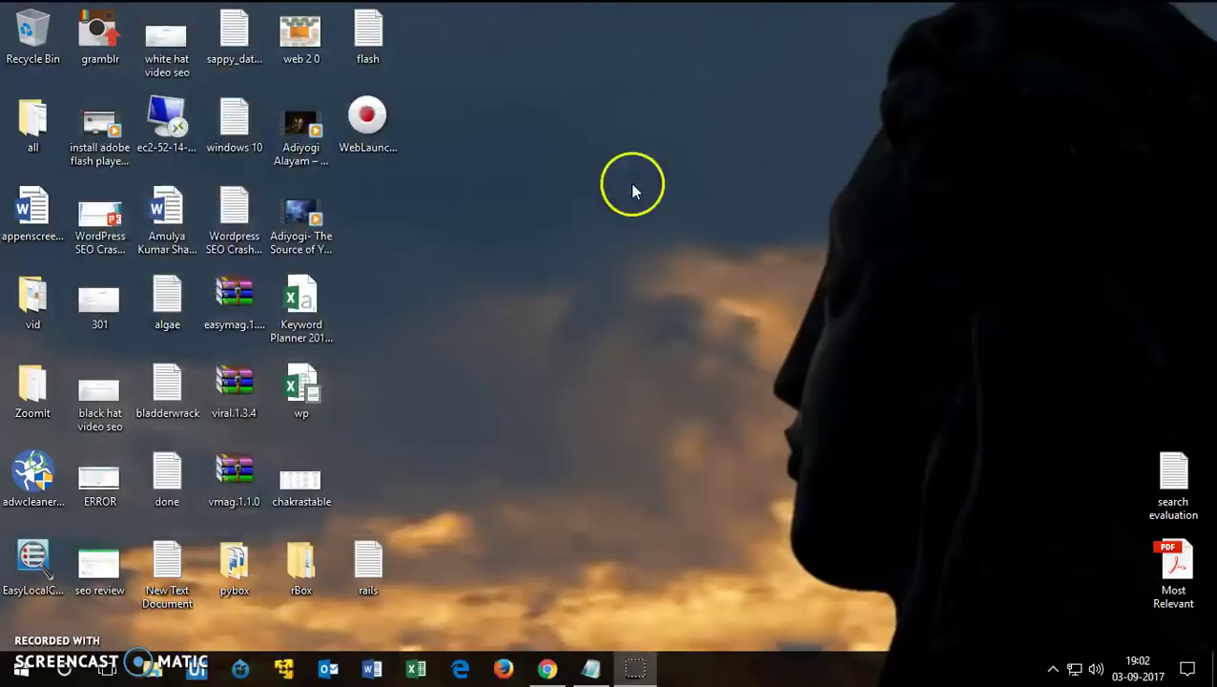
right_click(465, 170)
click(524, 221)
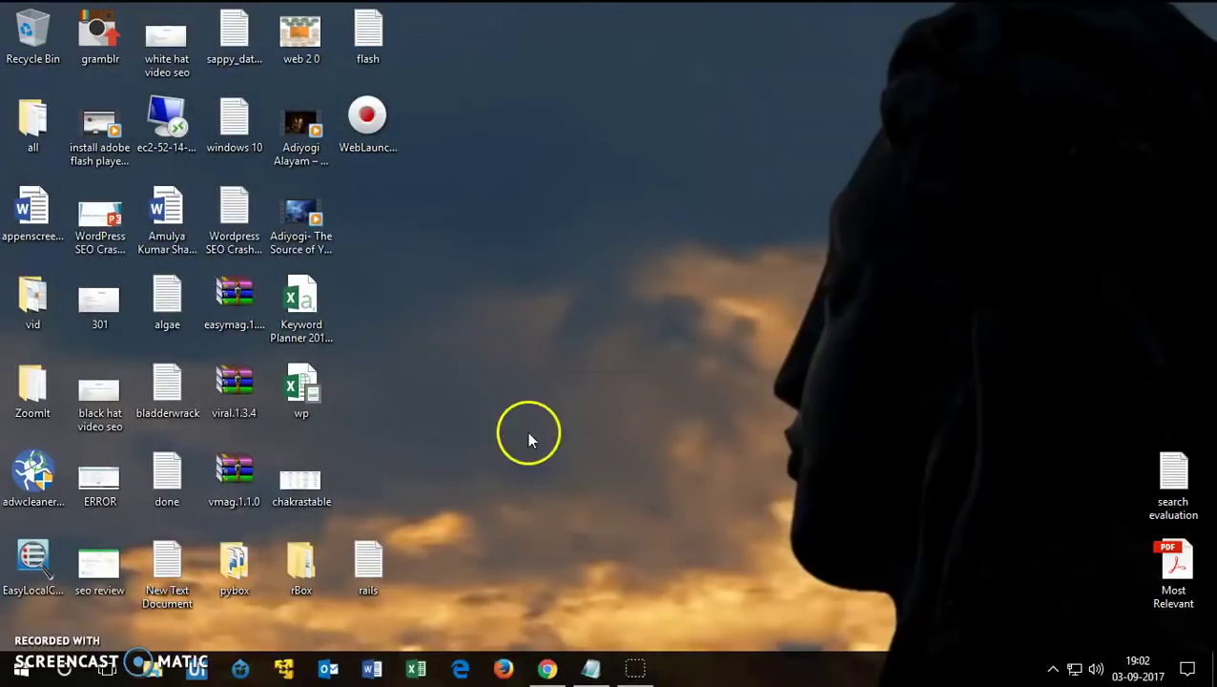
- Compare the Realtek Downloads page address in Chrome with the copy saved in Notepad
click(549, 663)
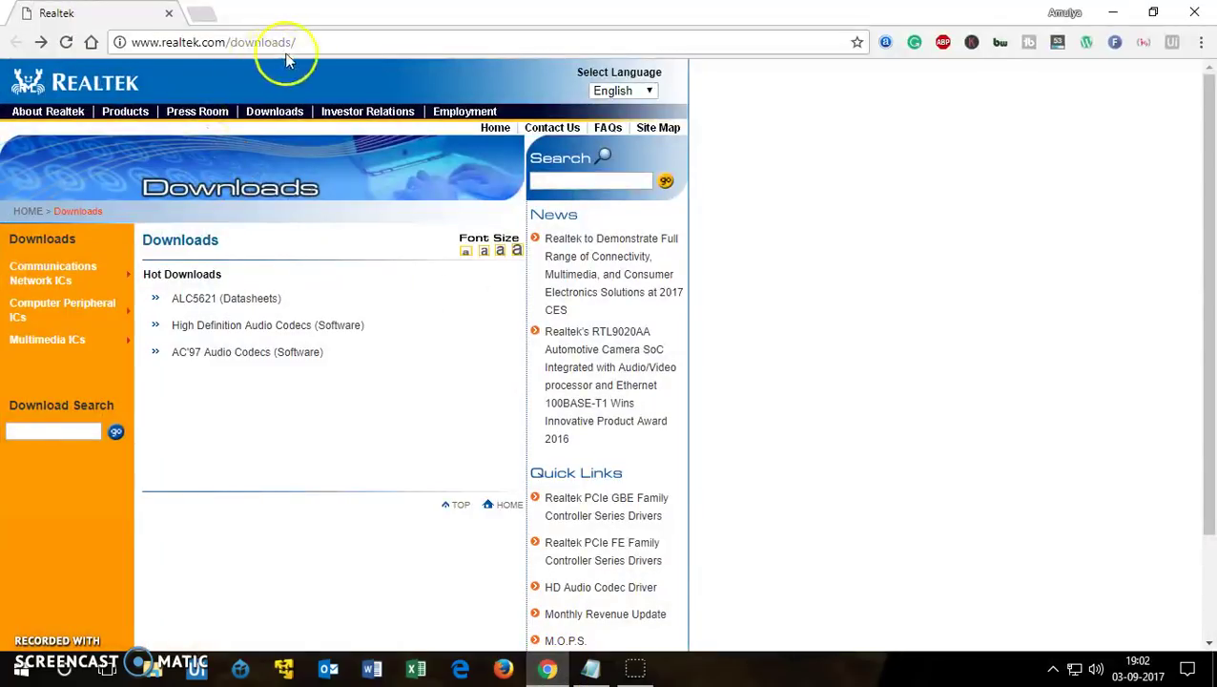
click(325, 34)
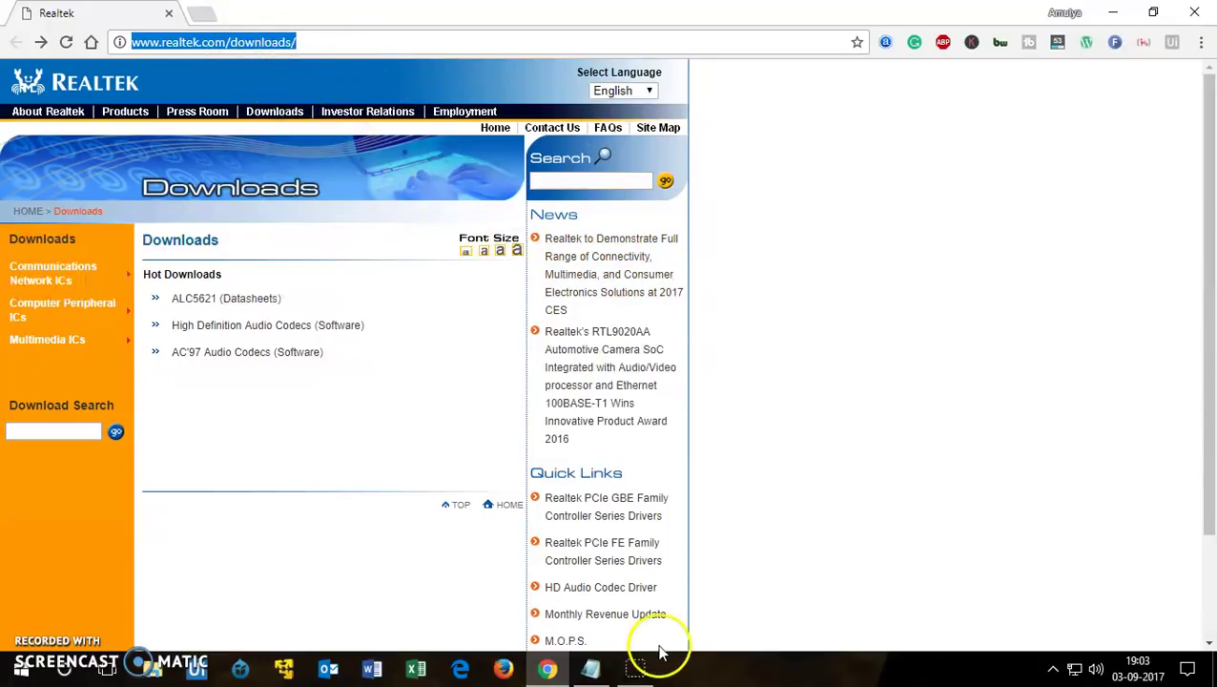
click(591, 667)
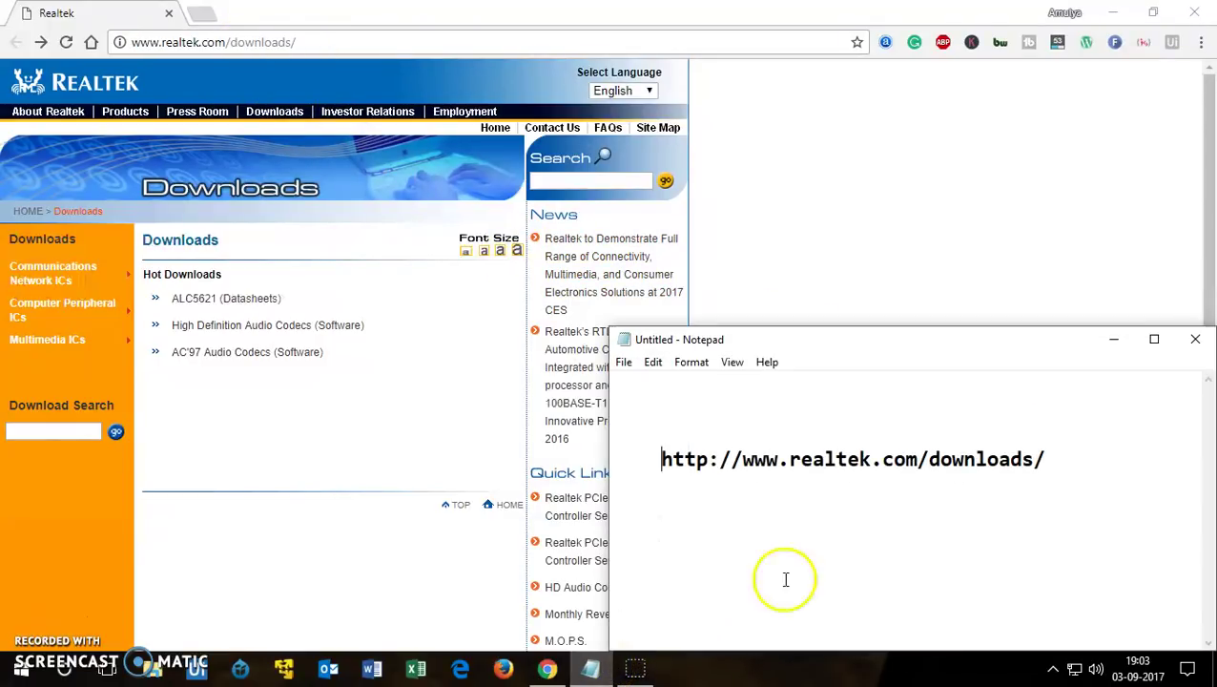
drag(662, 459, 1081, 466)
click(1047, 473)
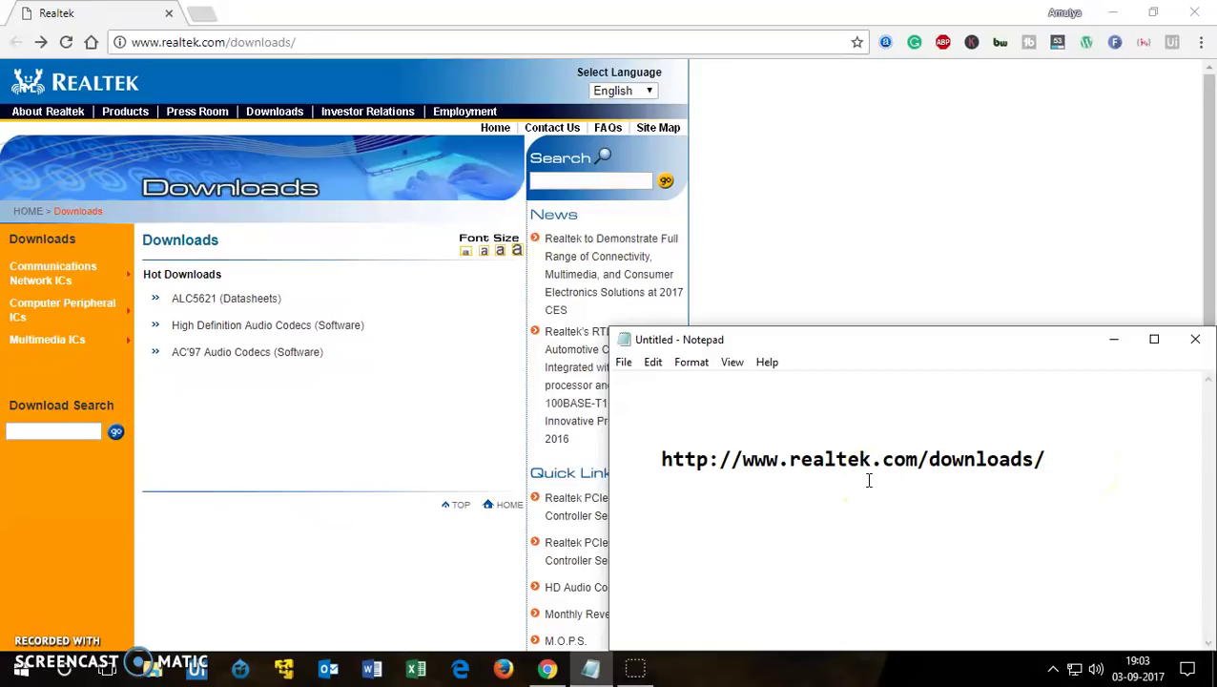
click(887, 315)
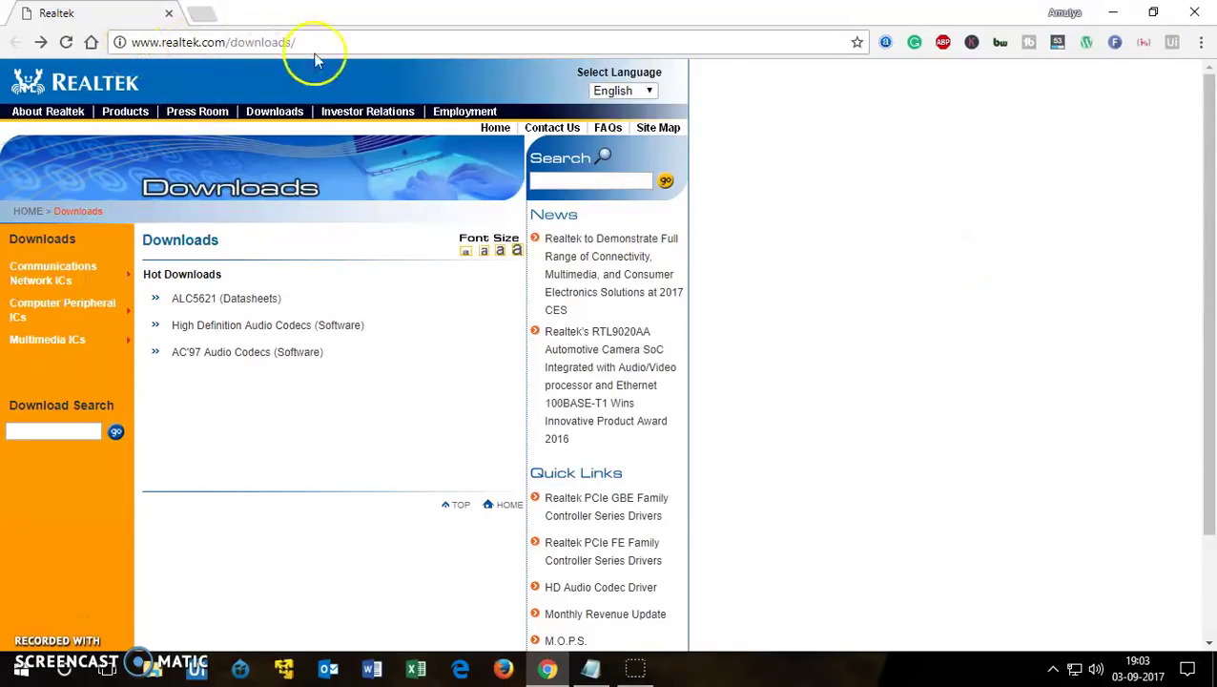
click(591, 671)
click(967, 131)
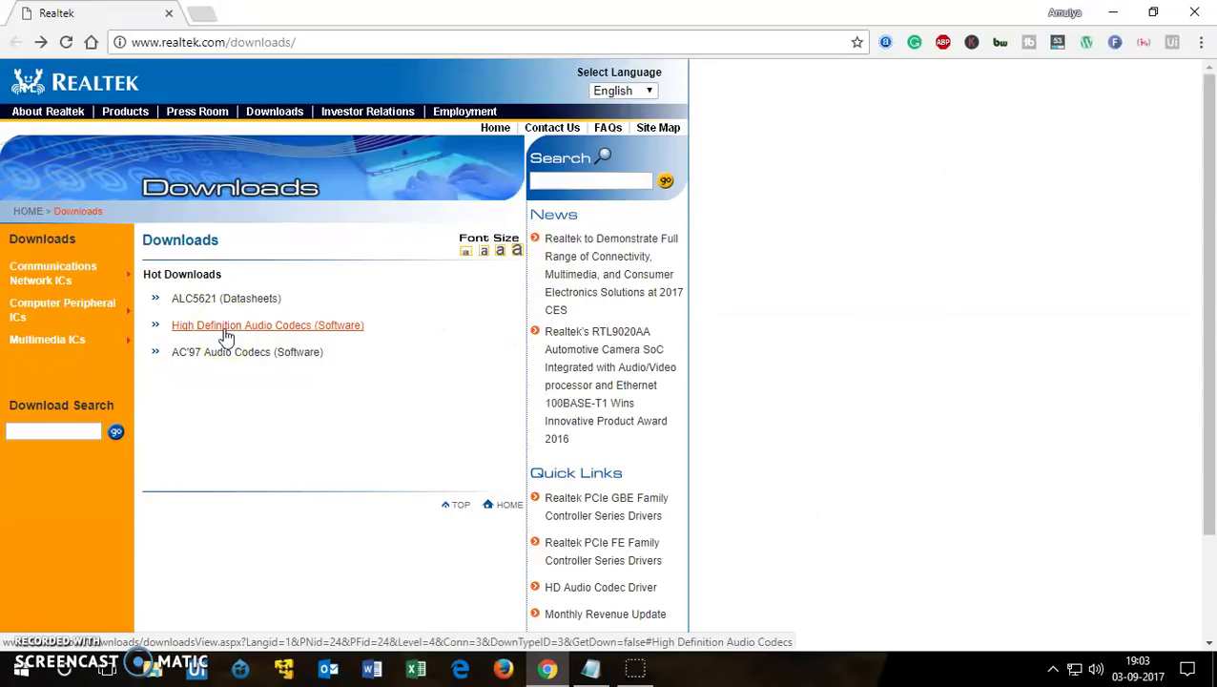
- Open High Definition Audio Codecs (Software), accept the terms, and continue to the drivers table
click(226, 330)
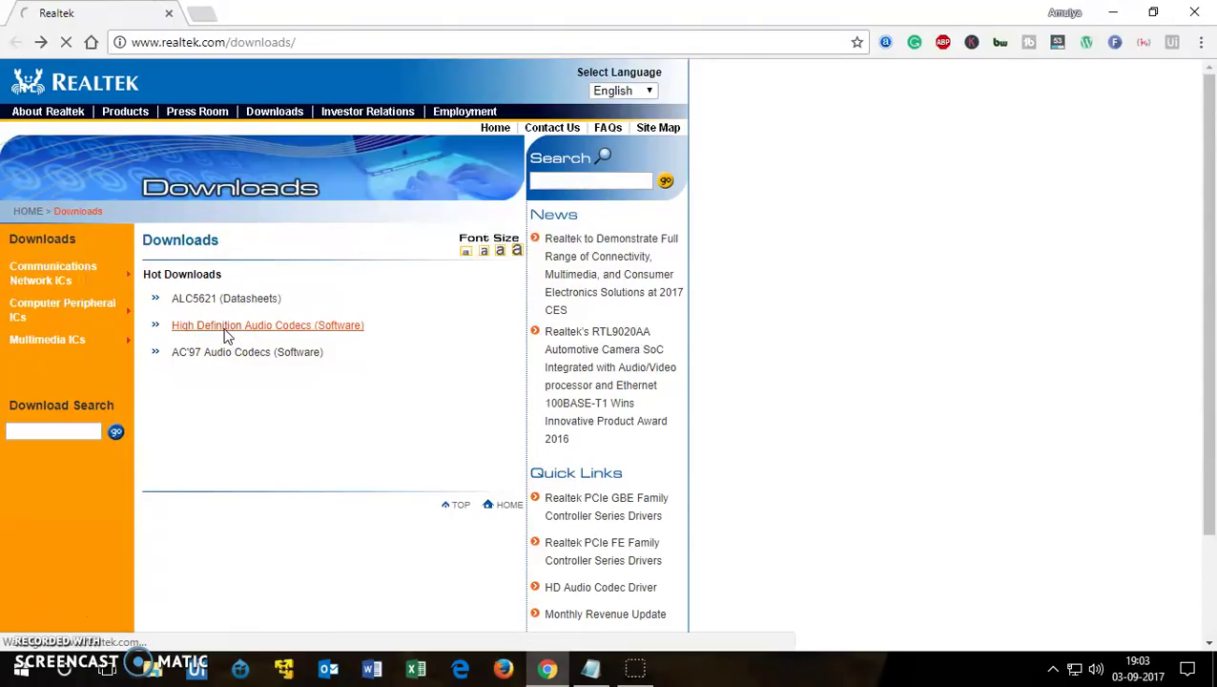
click(156, 343)
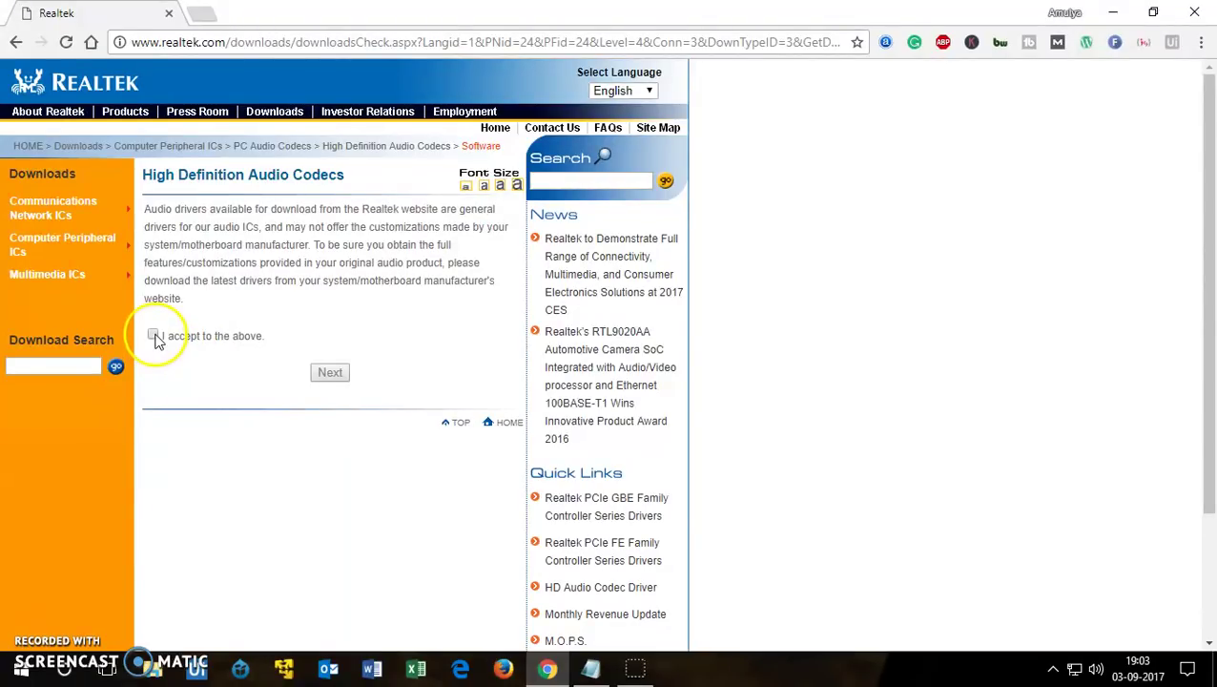
click(153, 337)
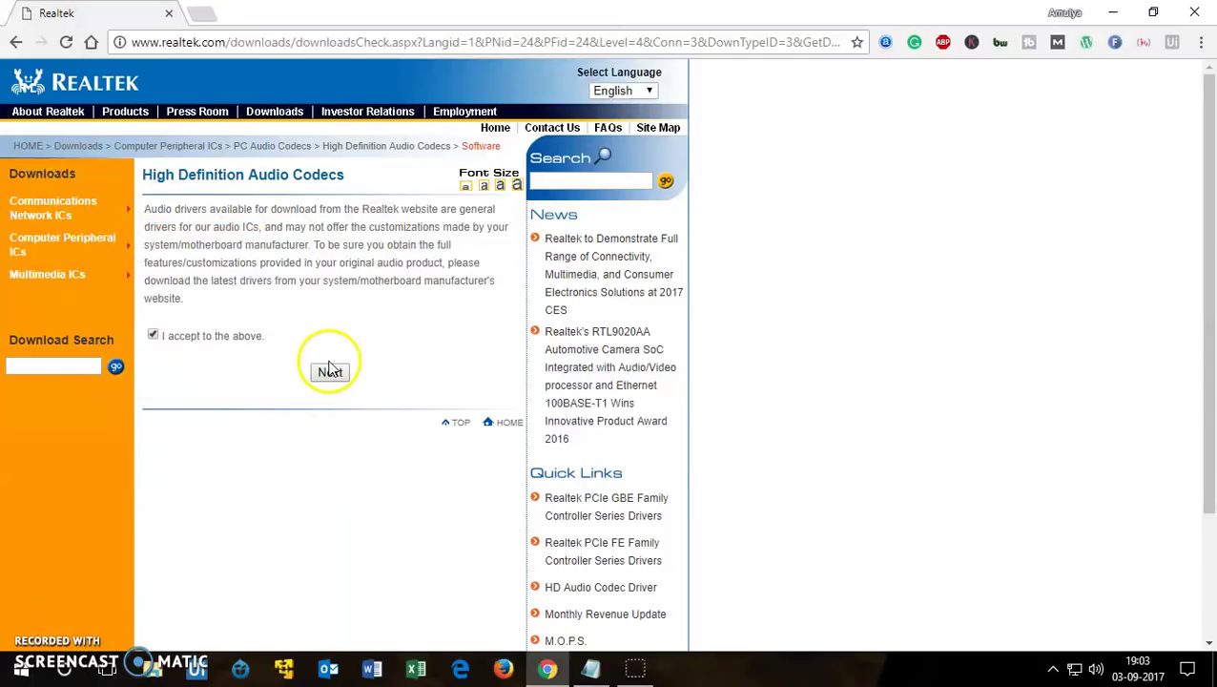
click(329, 369)
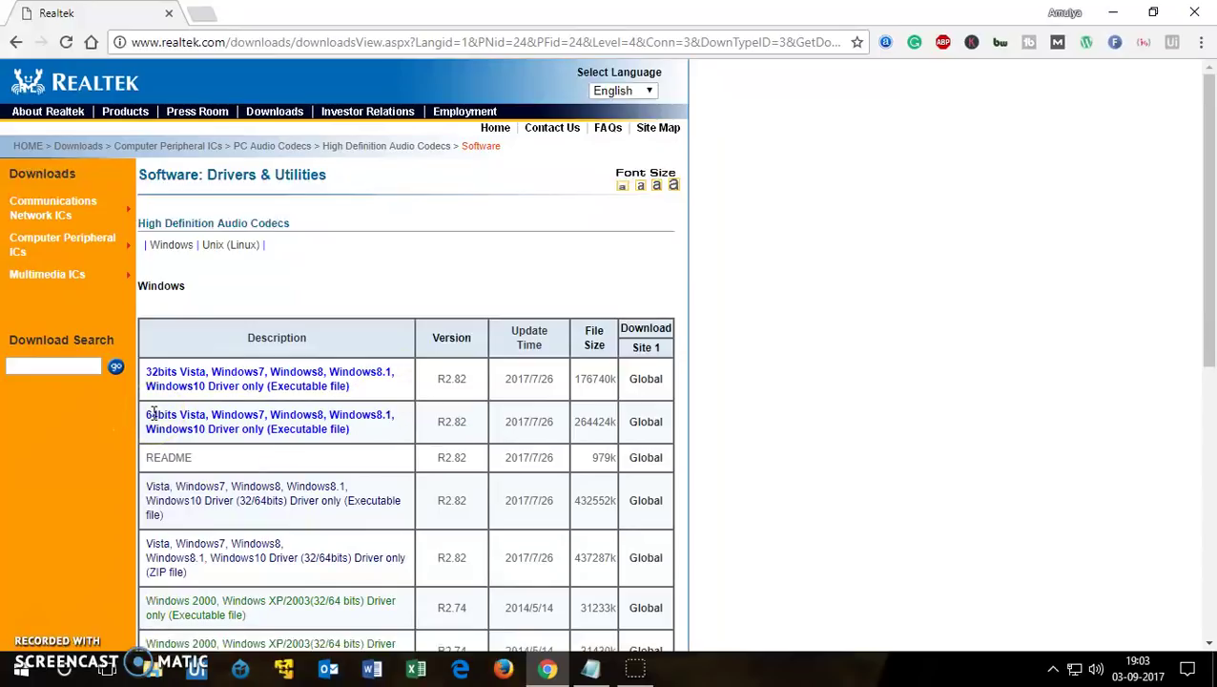
click(181, 372)
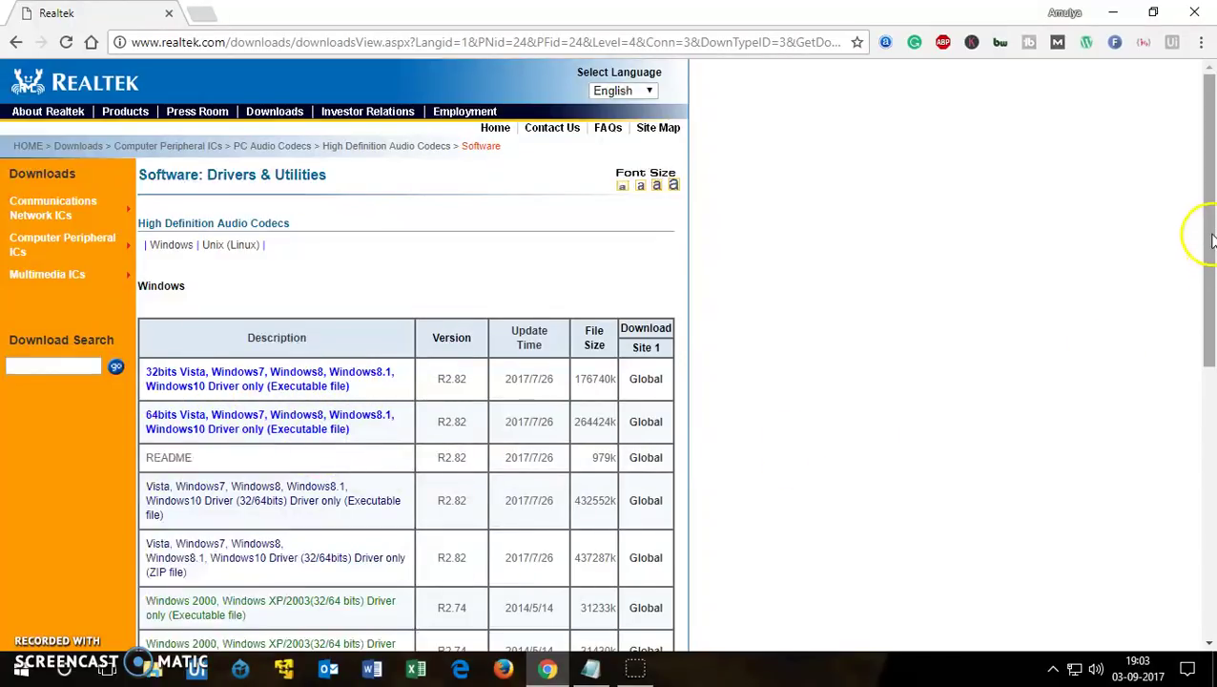
drag(1211, 239, 1207, 377)
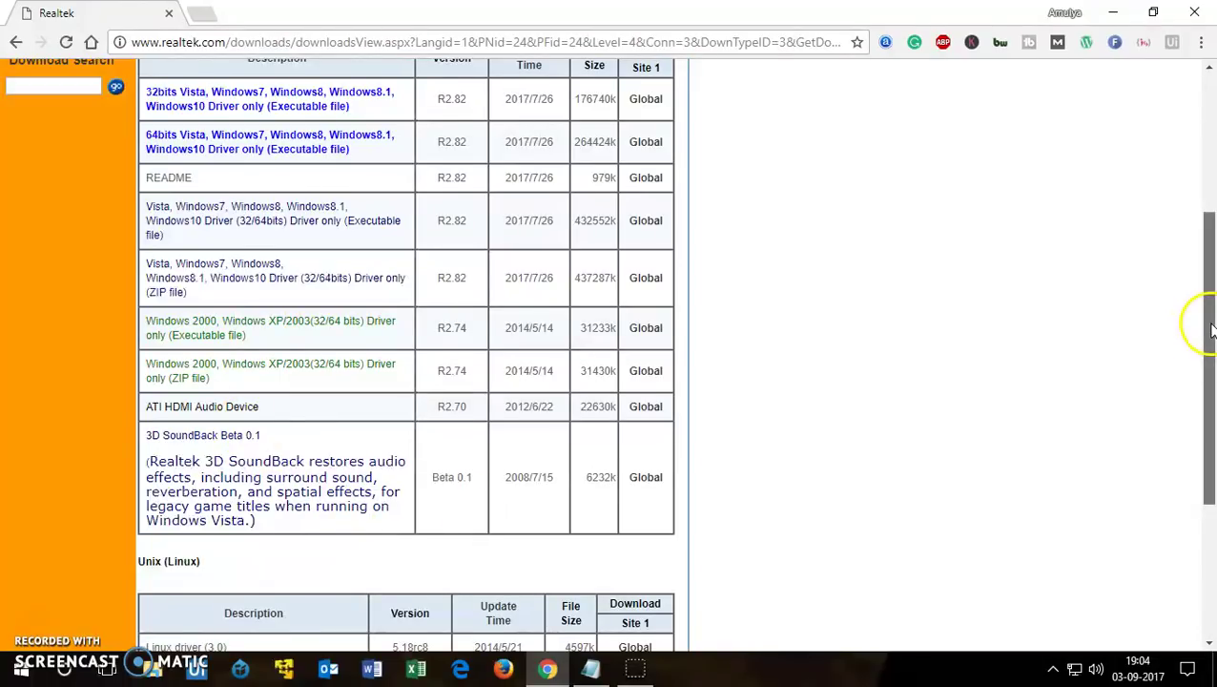
drag(1209, 326, 1212, 433)
scroll(1211, 432, down, 1)
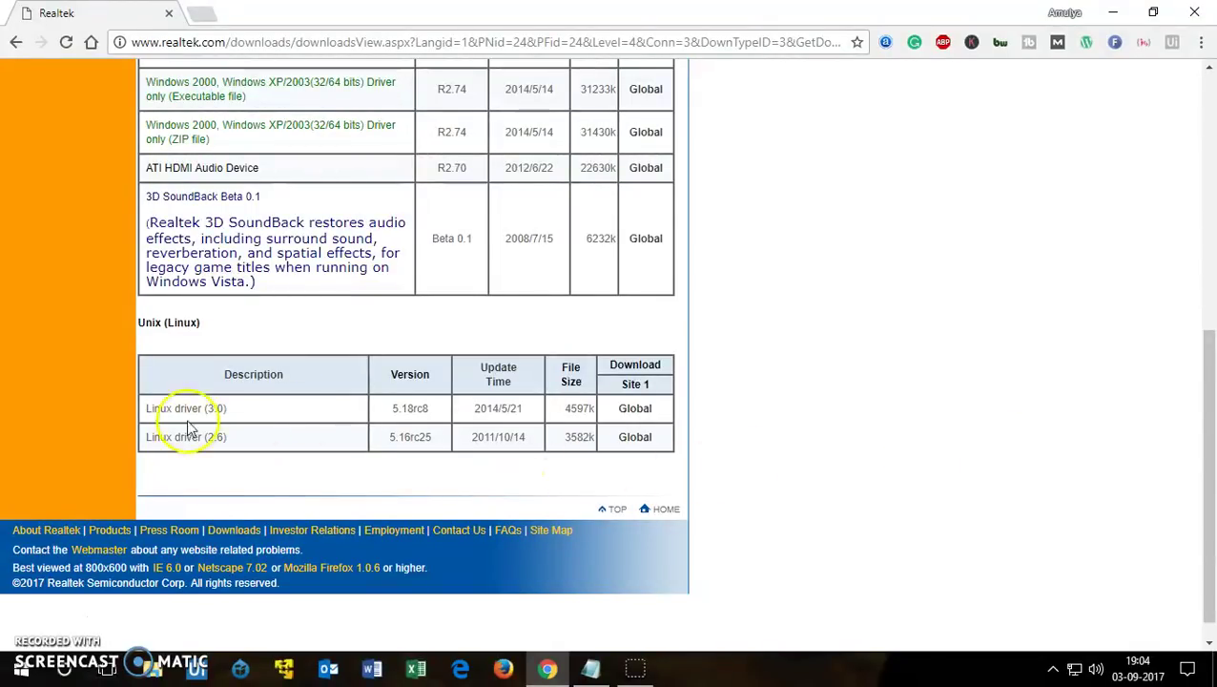
drag(1211, 464, 1208, 191)
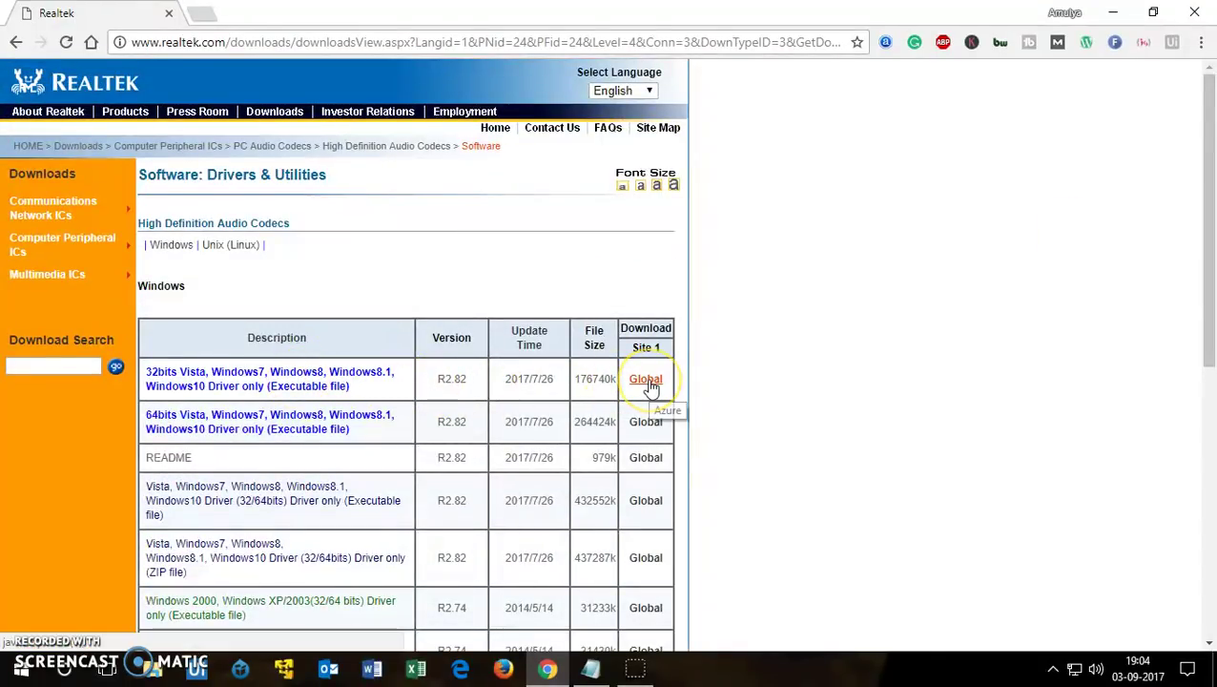
click(150, 381)
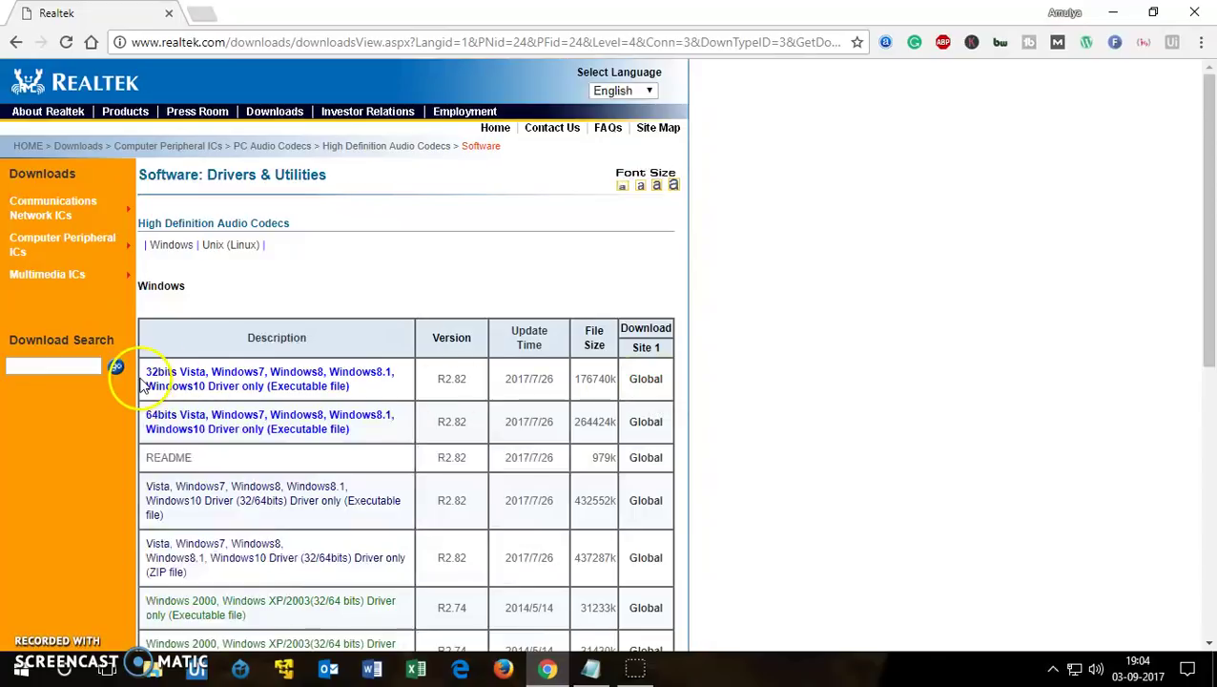
click(148, 420)
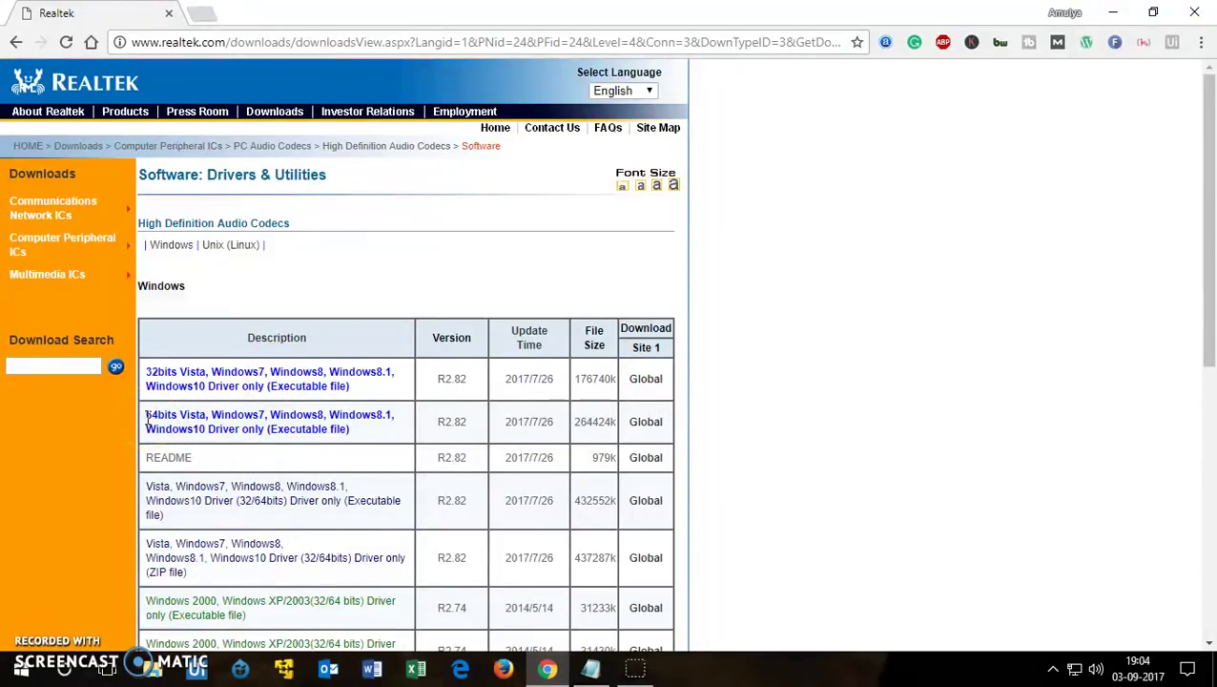
- Save the 64-bit Windows Realtek audio driver to the Desktop and open the finished download
click(648, 427)
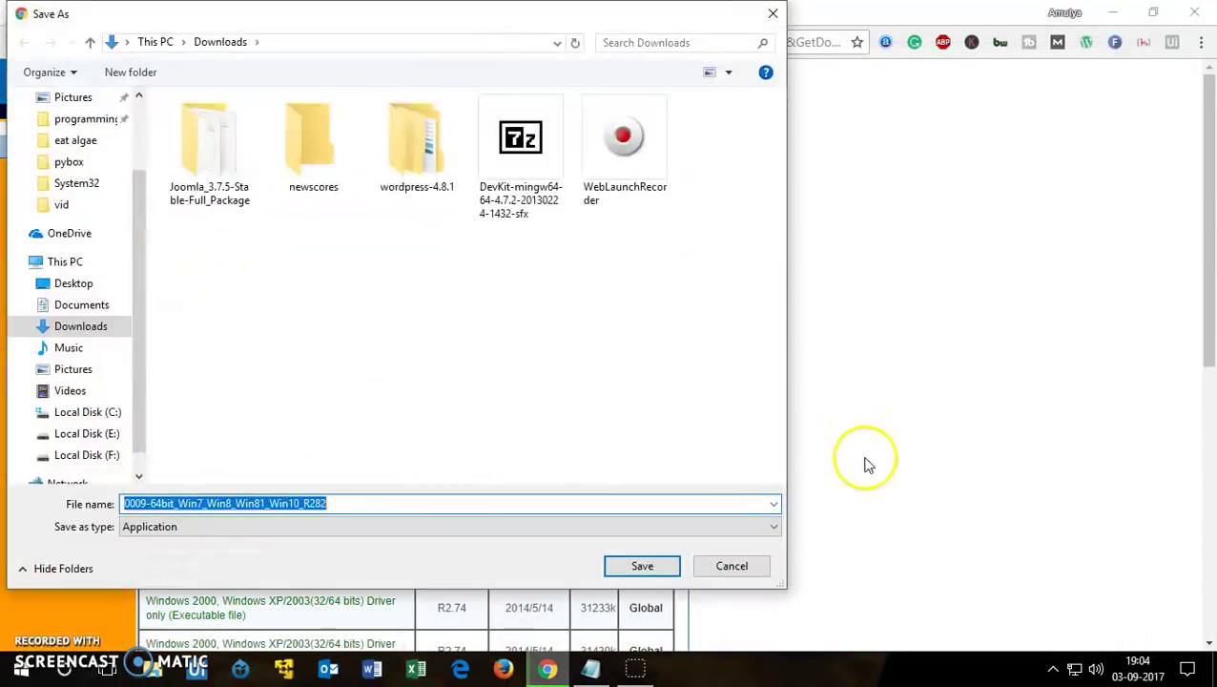
mouse_move(76, 229)
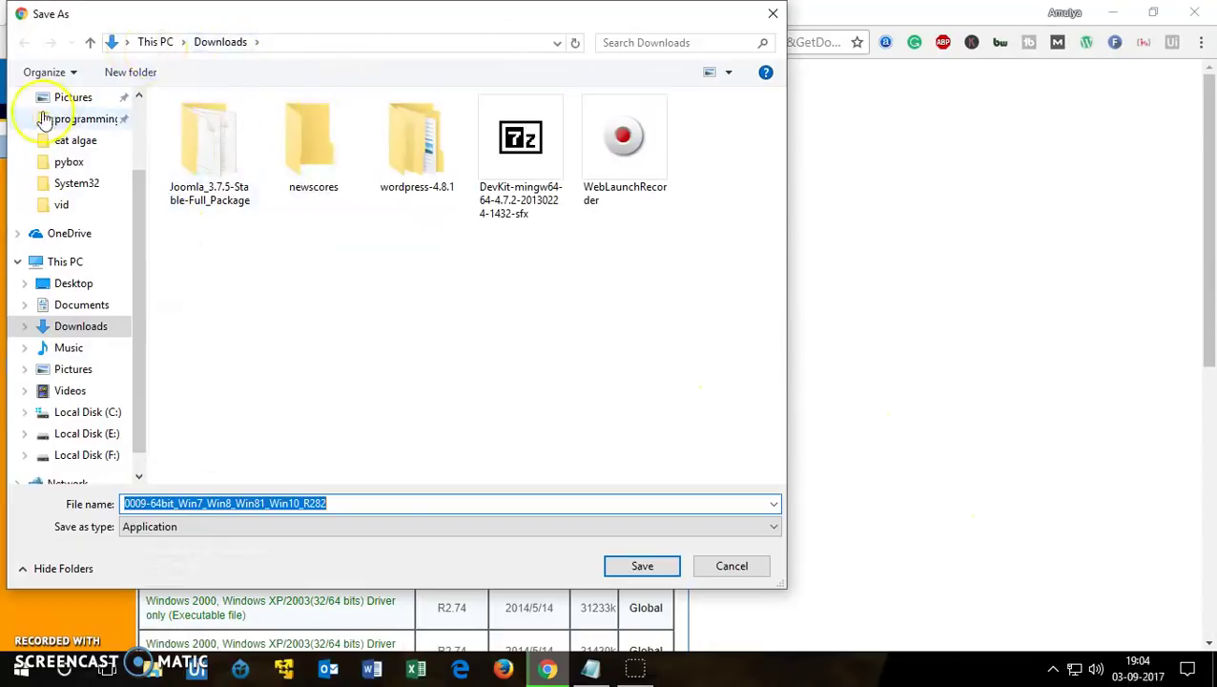
scroll(149, 181, up, 3)
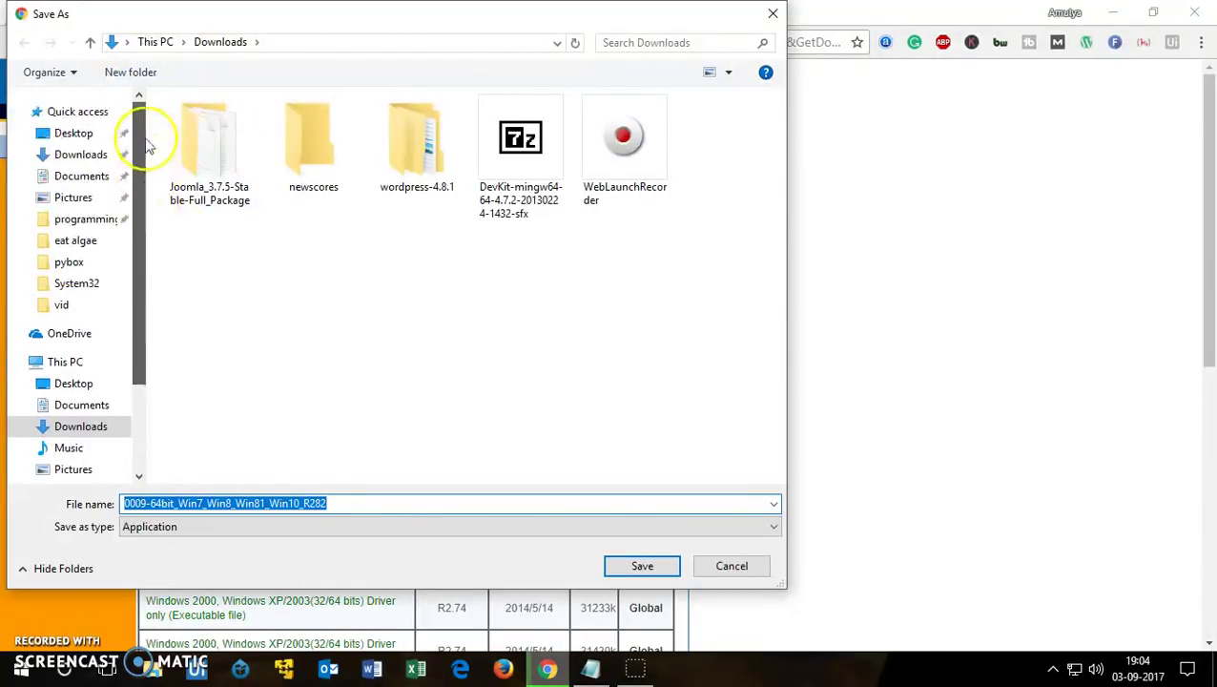
click(88, 143)
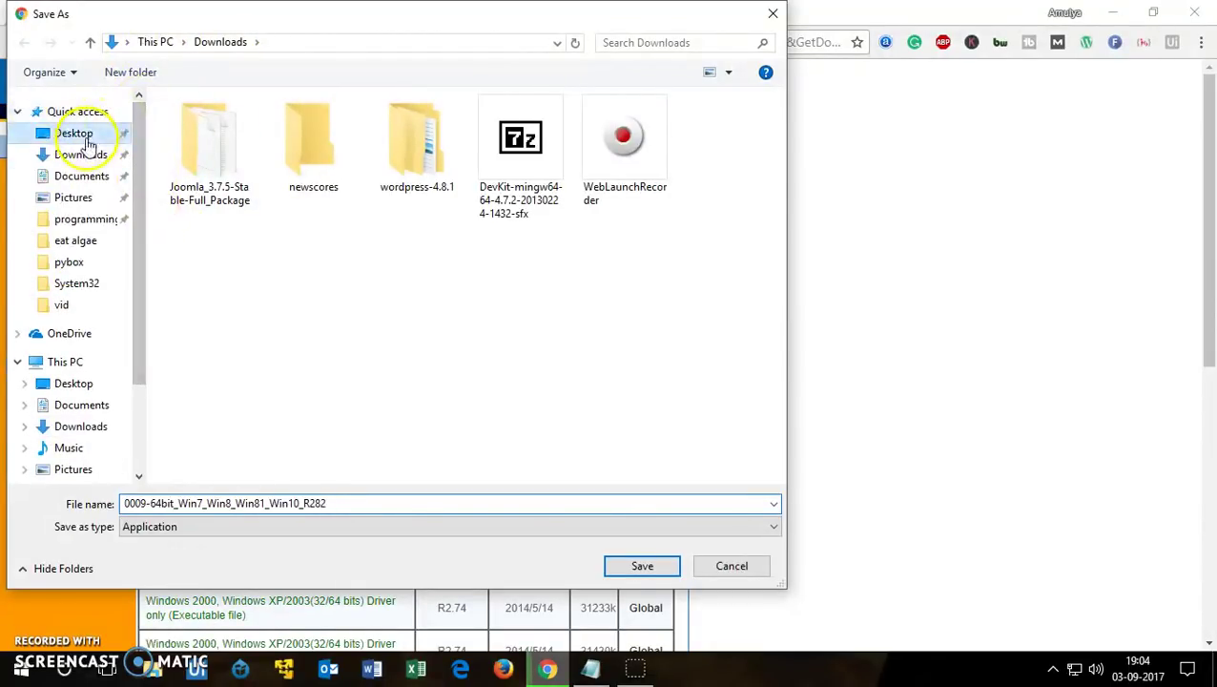
click(651, 572)
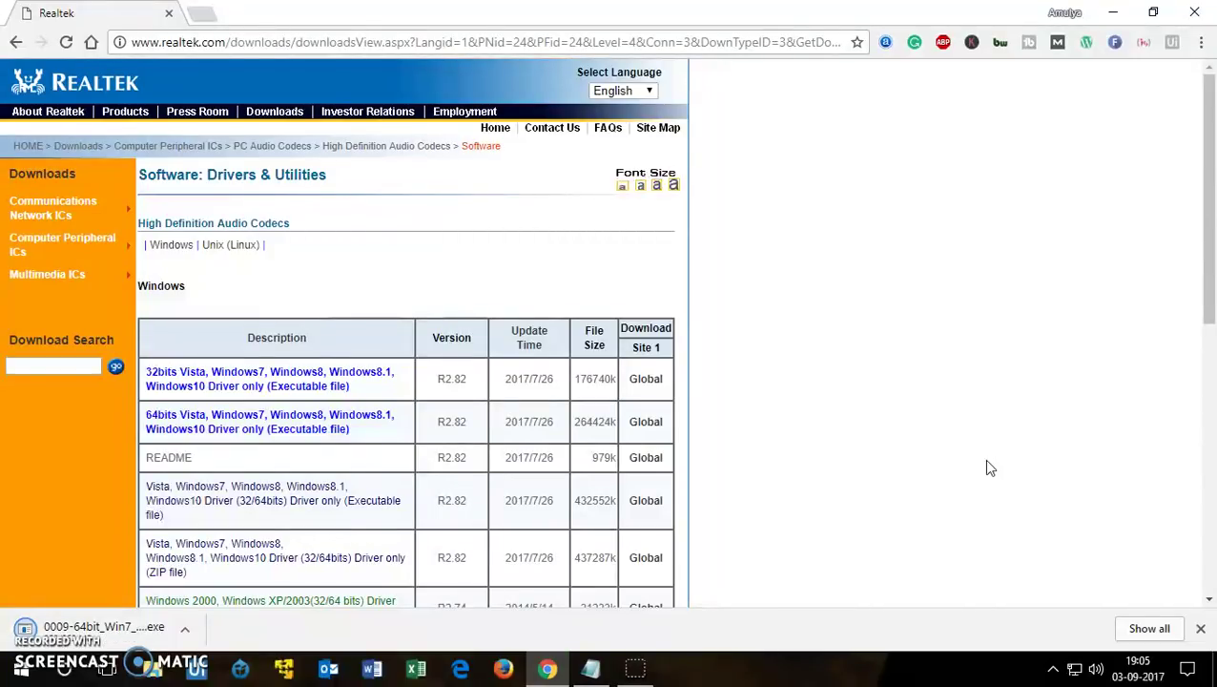
click(180, 630)
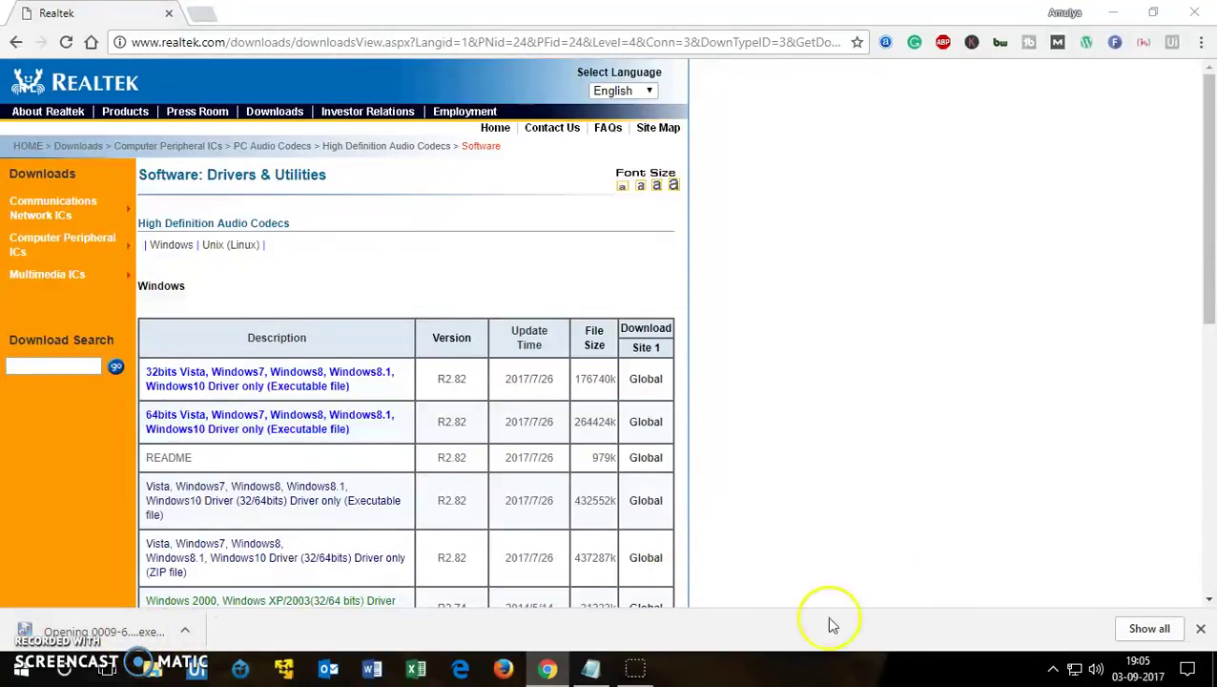